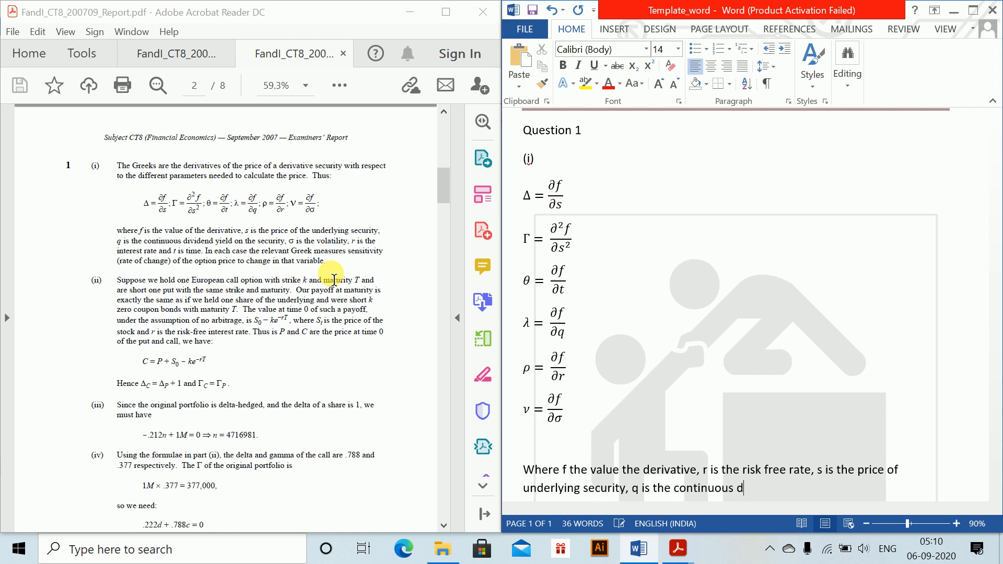
# Step: Complete the variable definitions sentence with "yield, sigma is the volatility, and t is the time."
pyautogui.write('yield, \\sigma is')
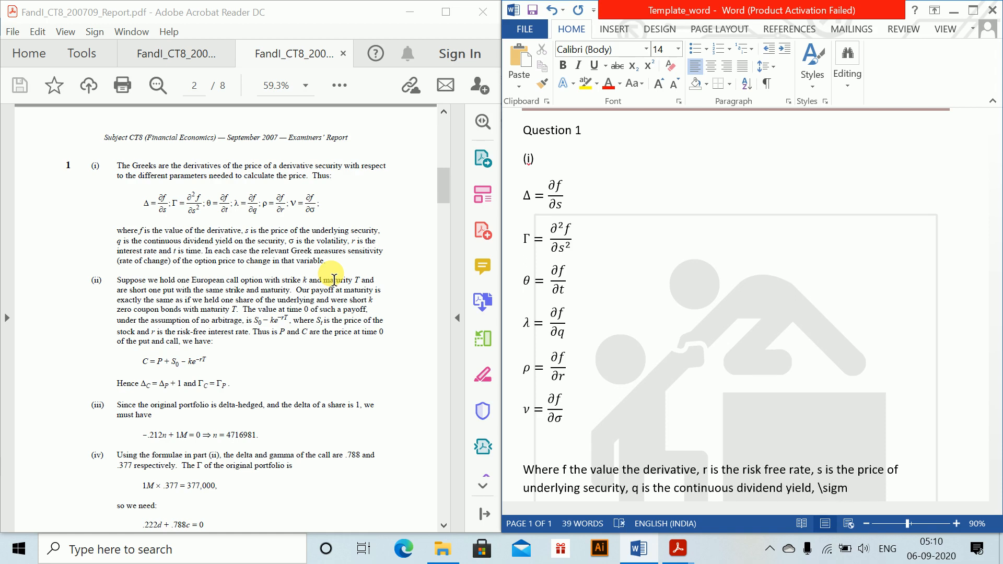
pyautogui.press('BackSpace')
pyautogui.press('BackSpace')
pyautogui.press('BackSpace')
pyautogui.press('BackSpace')
pyautogui.press('BackSpace')
pyautogui.write('sigma is the vola')
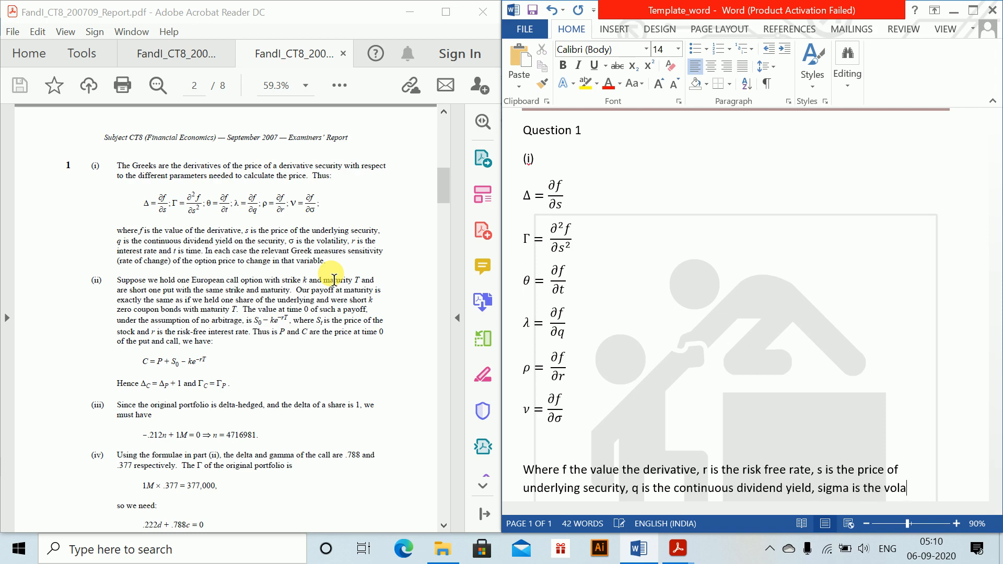
pyautogui.write('tility, and t')
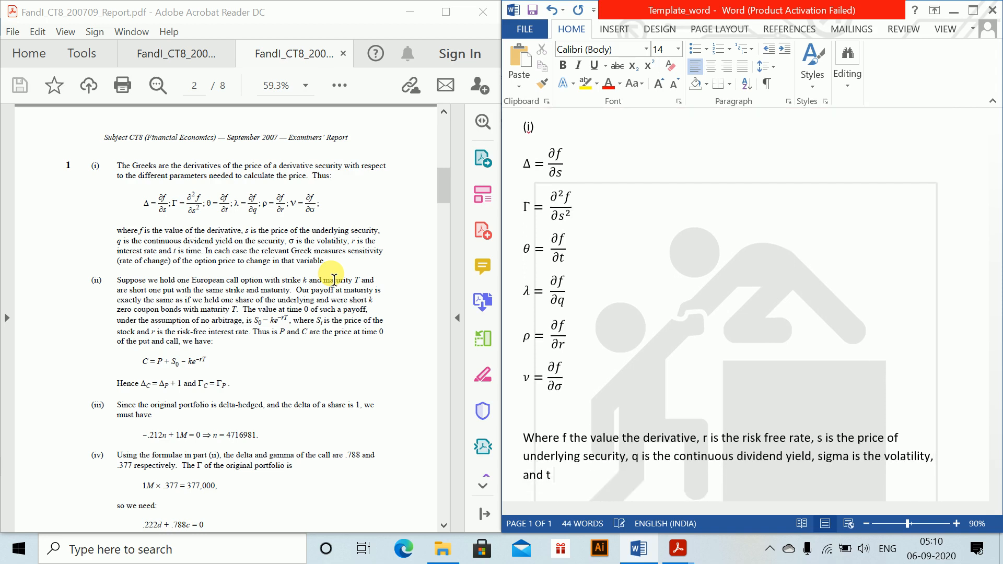
pyautogui.write(' is the time.')
# Step: Add an "(ii)" heading on its own line below the variable definitions paragraph
pyautogui.press('Return')
pyautogui.press('Return')
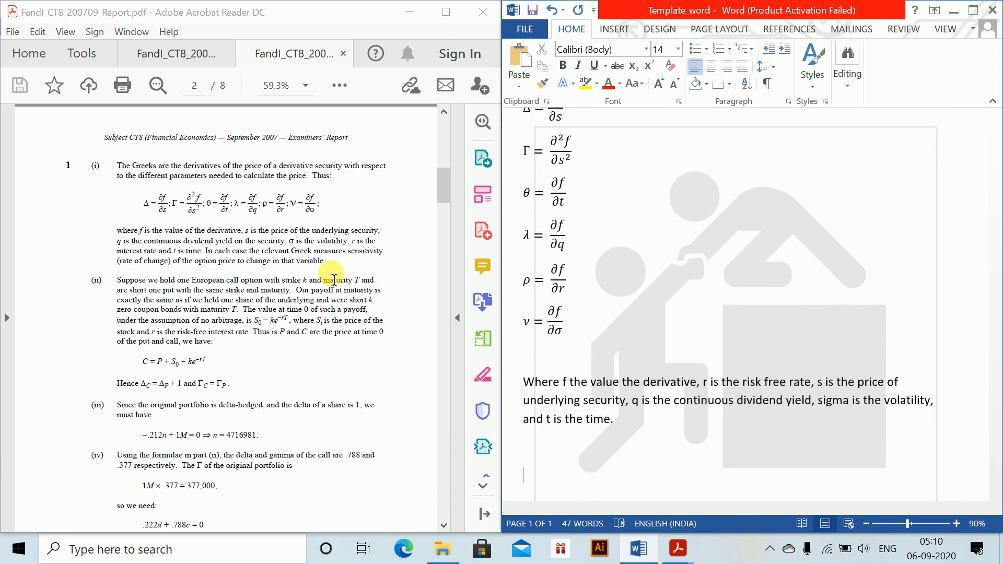
pyautogui.write('(ii)')
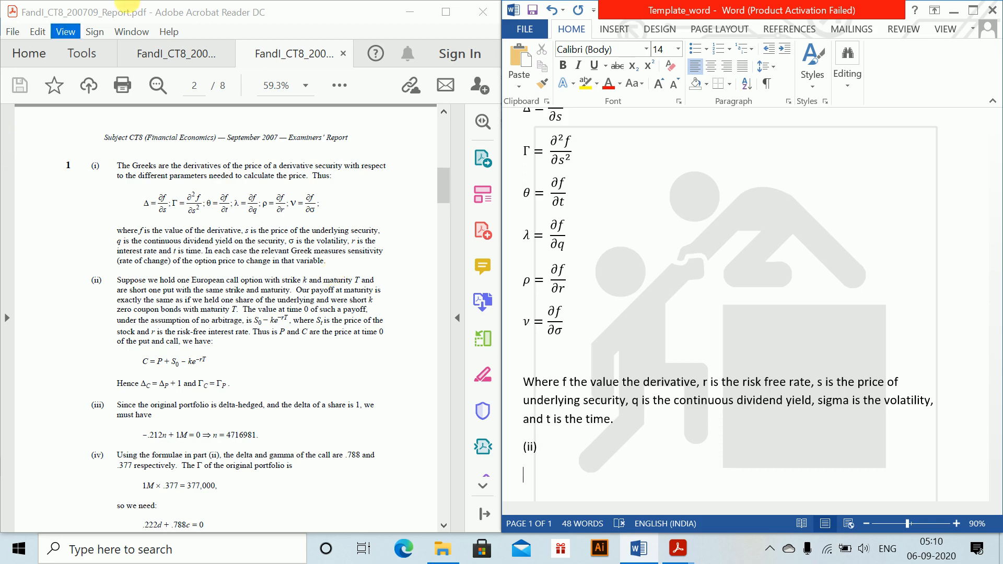
# Step: Read question 1 in the exam paper PDF, return to the examiners' report and resume at the (ii) answer
pyautogui.click(188, 53)
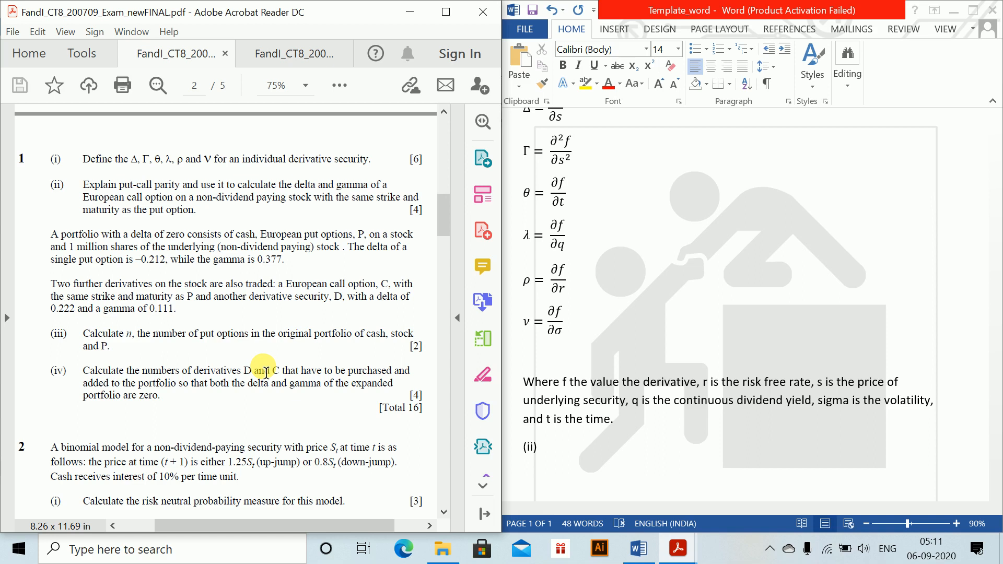
pyautogui.click(301, 52)
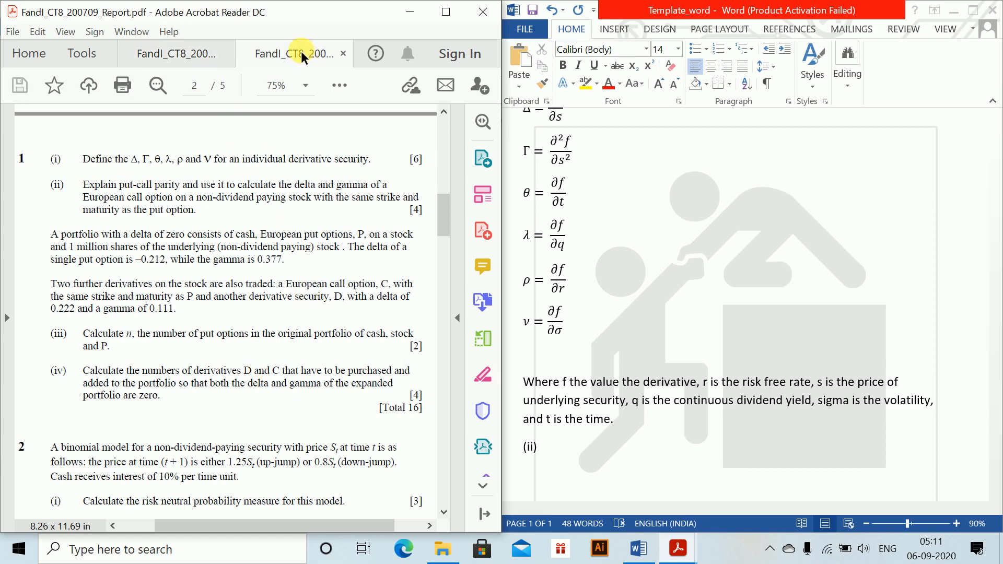
pyautogui.click(572, 455)
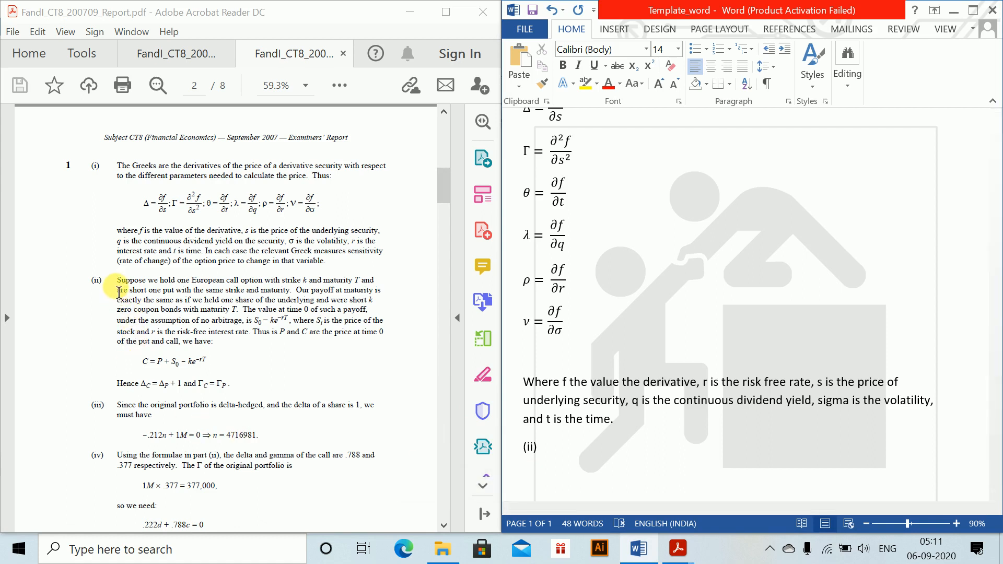
# Step: Copy the report's part (ii) text from "Suppose we hold" through "maturity T" and paste it as unformatted text under (ii)
pyautogui.moveTo(118, 281); pyautogui.dragTo(243, 317)
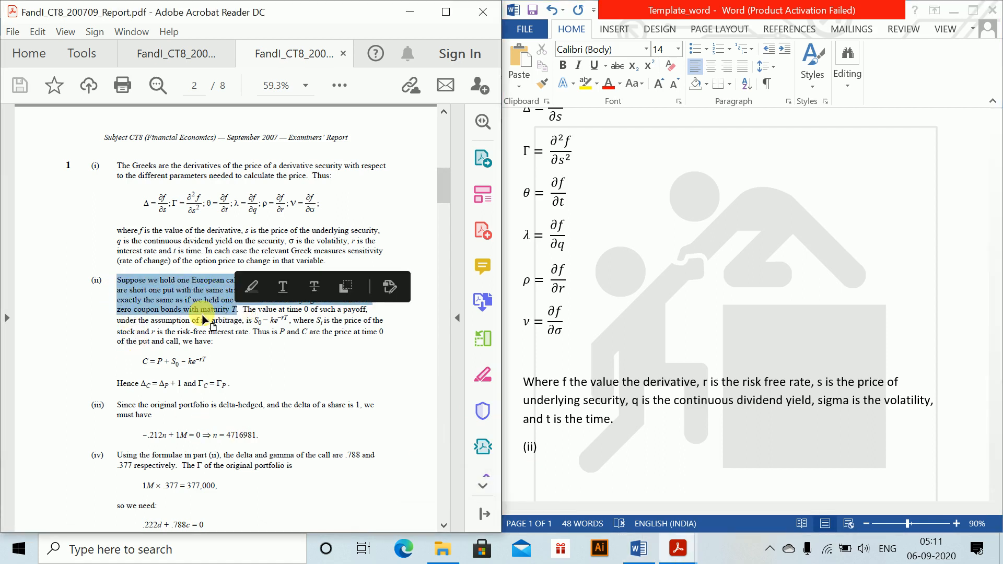
pyautogui.click(595, 449)
pyautogui.hotkey('ctrl', 'alt', 'v')
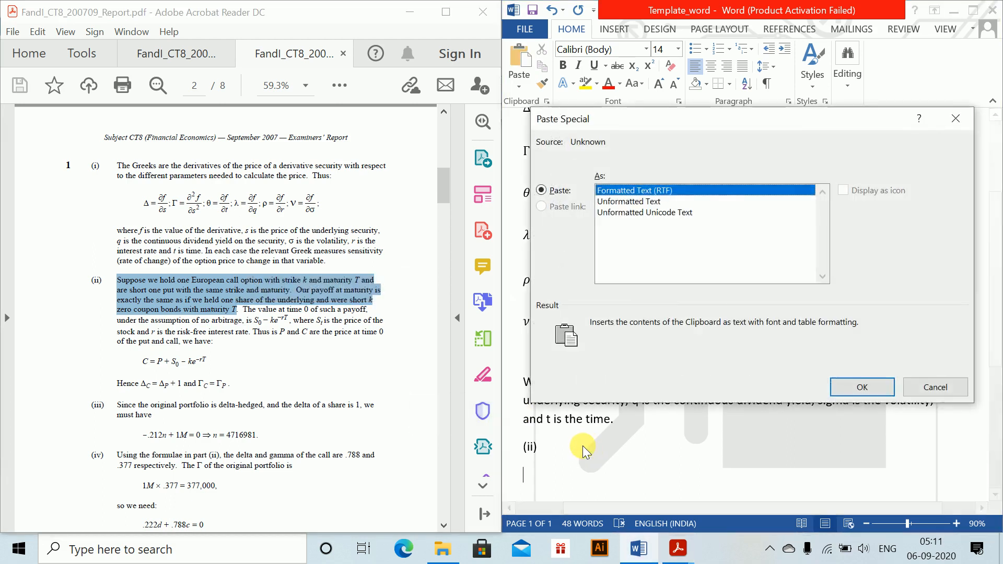
pyautogui.press('Down')
pyautogui.press('Return')
# Step: Join the pasted lines into one continuous paragraph, end it with a period and start a new paragraph
pyautogui.click(526, 424)
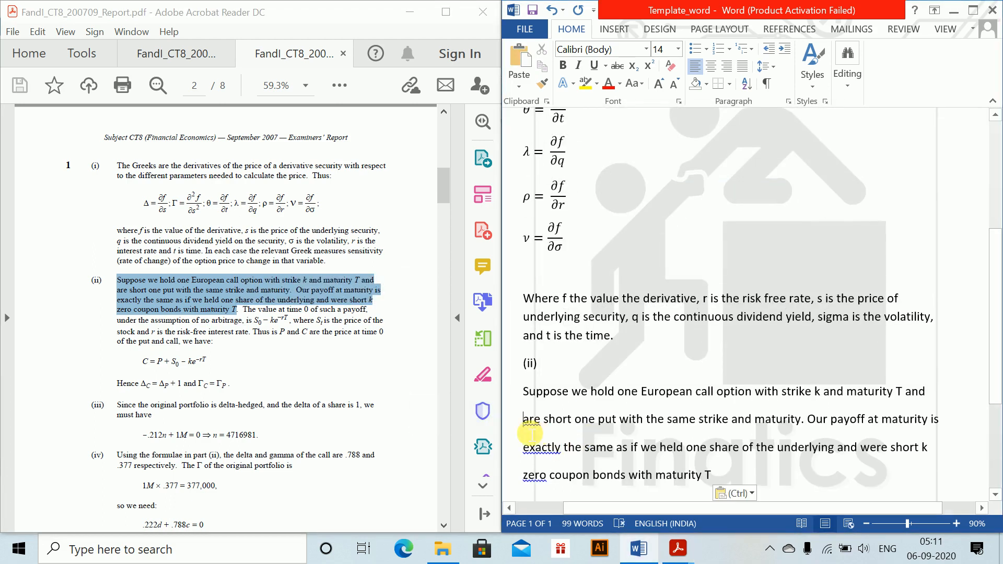
pyautogui.press('BackSpace')
pyautogui.click(524, 442)
pyautogui.press('BackSpace')
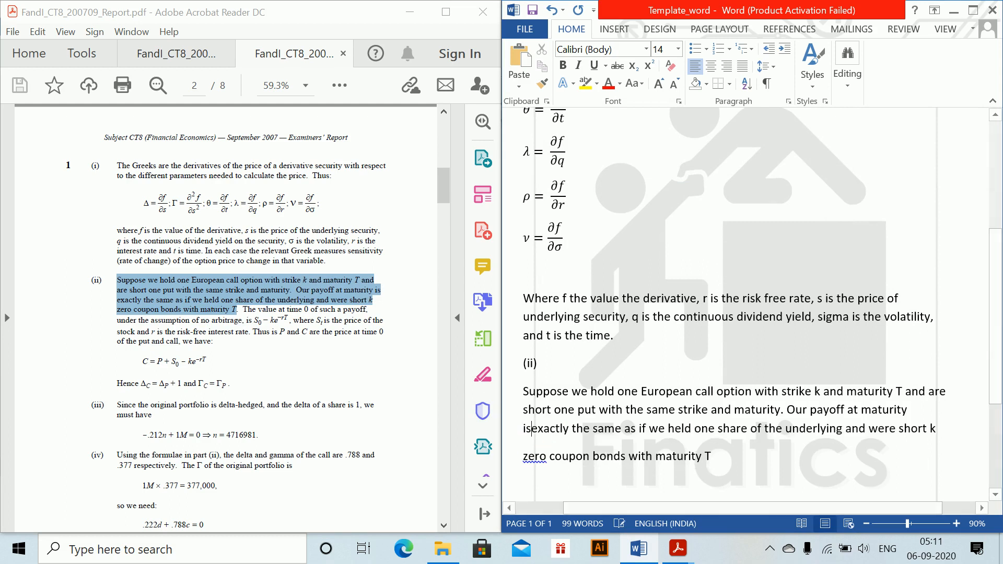
pyautogui.click(524, 456)
pyautogui.press('BackSpace')
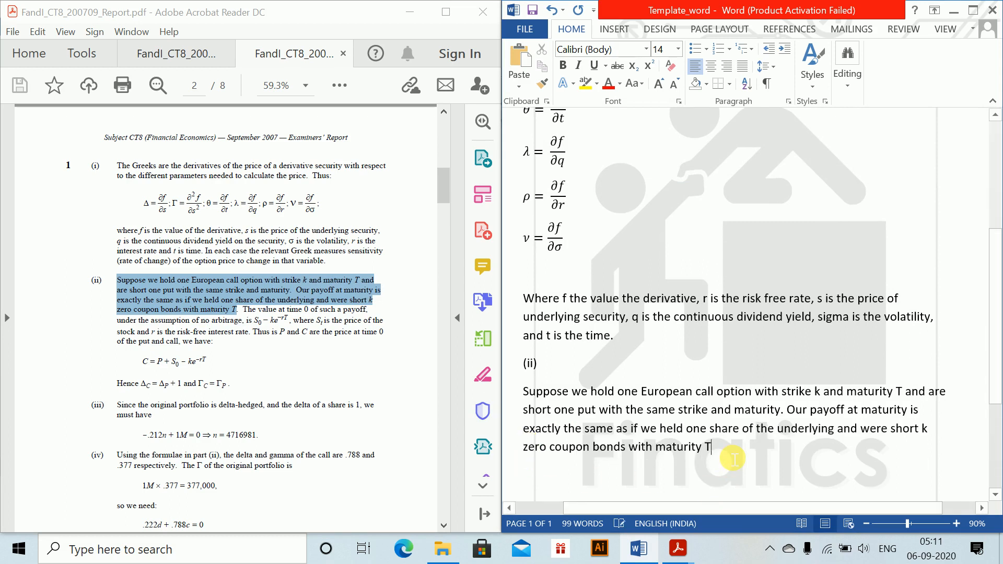
pyautogui.write('.')
pyautogui.press('Return')
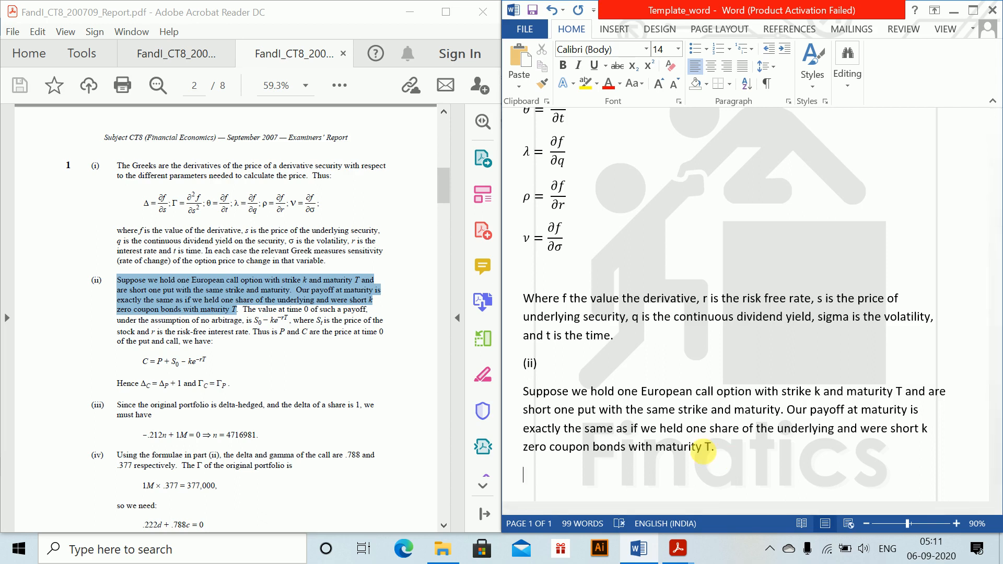
# Step: Write "The value at time 0 with the payoff is" below the pasted paragraph
pyautogui.write('Th')
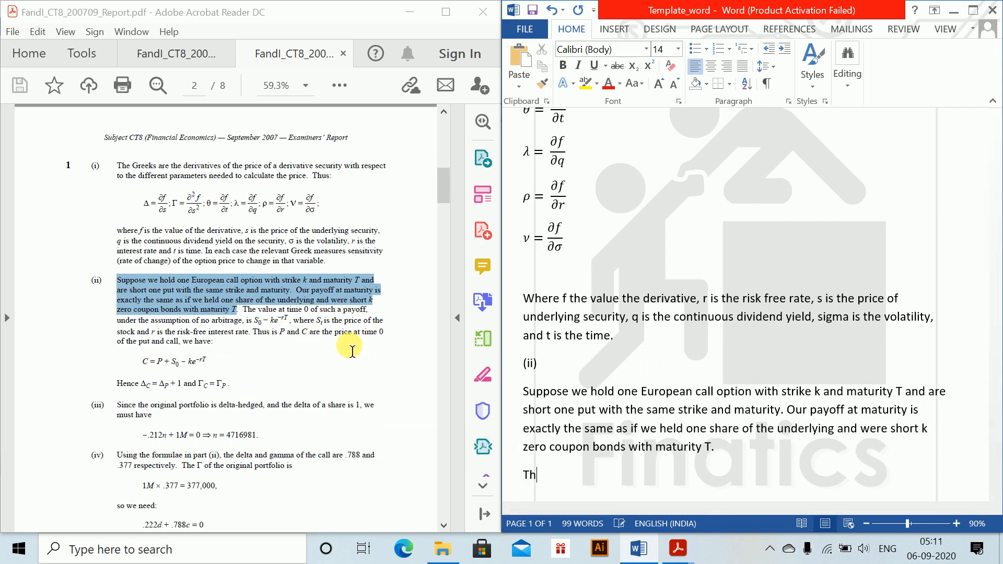
pyautogui.write('e value at')
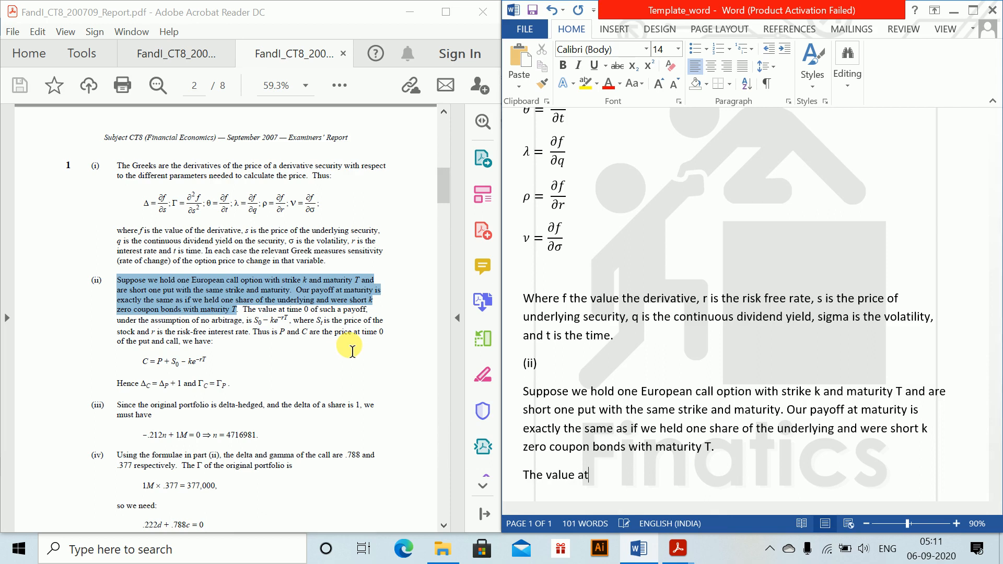
pyautogui.write(' time 0 with the payo')
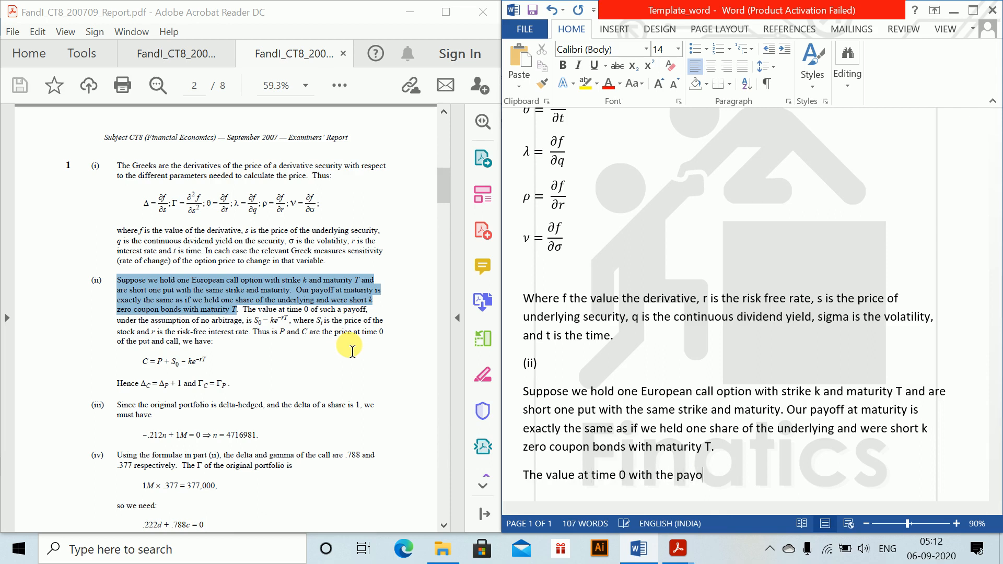
pyautogui.write('ff is')
# Step: Insert an inline equation after "payoff is" reading S_0 − k e^(−rt), with a lowercase e
pyautogui.hotkey('alt', '=')
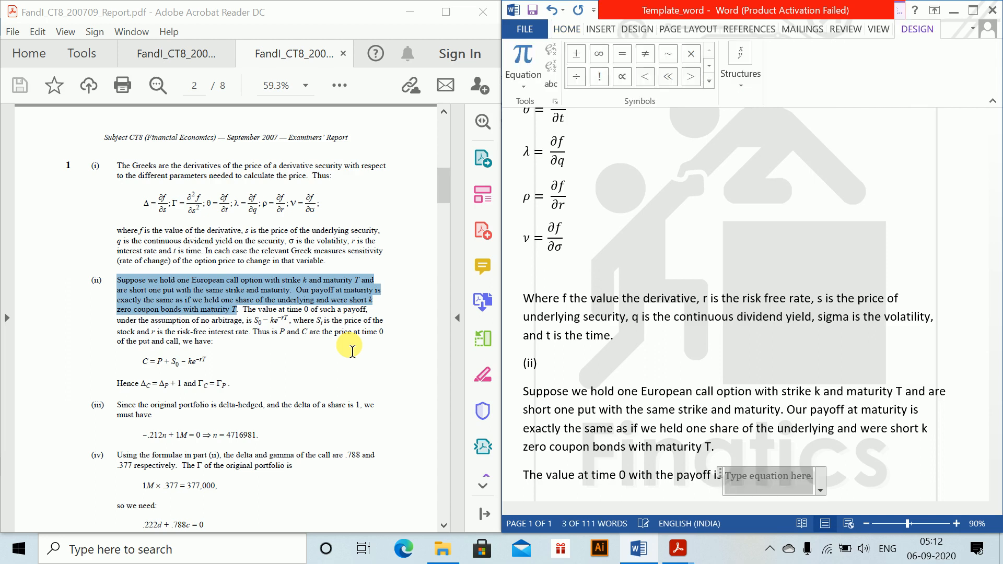
pyautogui.write('S_0')
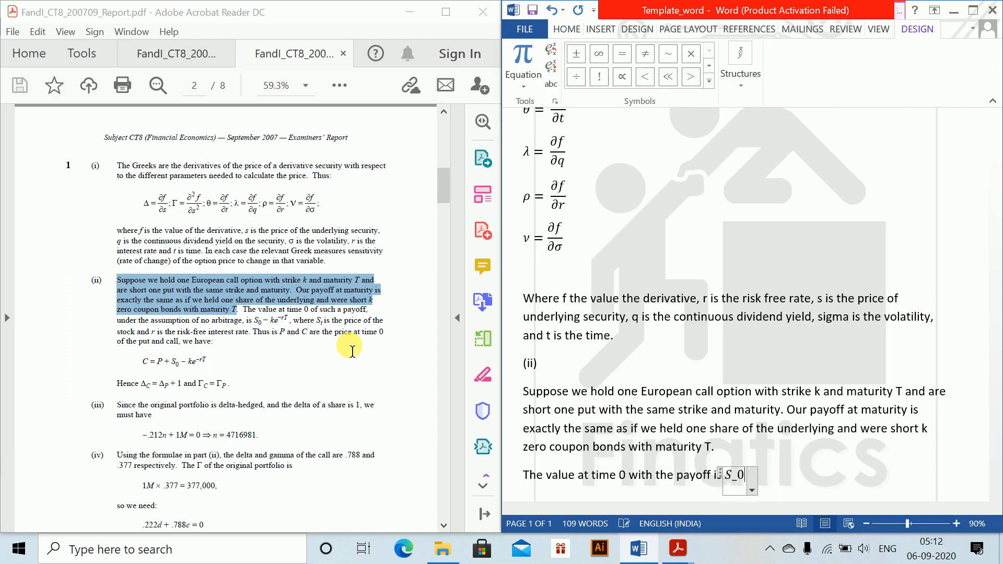
pyautogui.press('space')
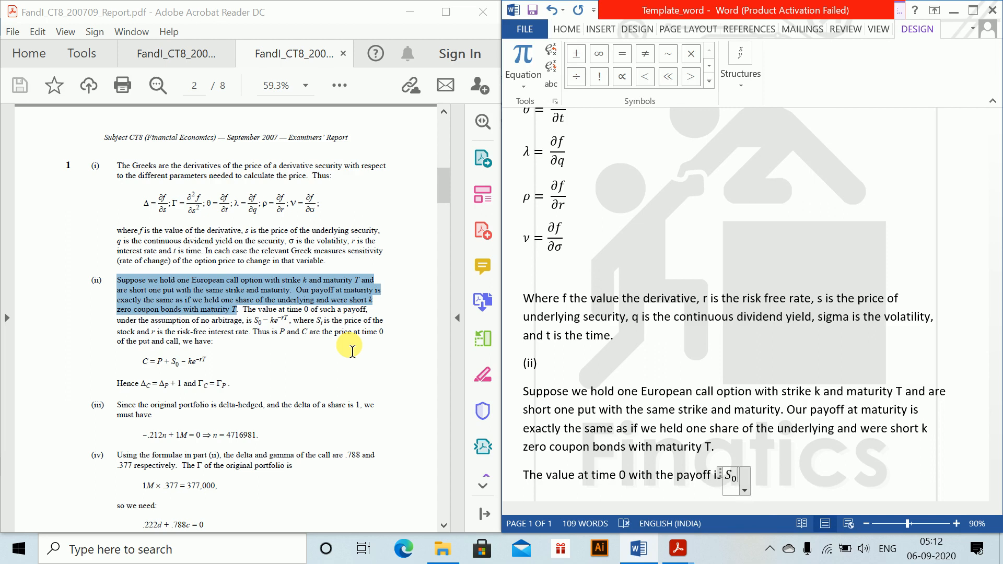
pyautogui.write('-k E^')
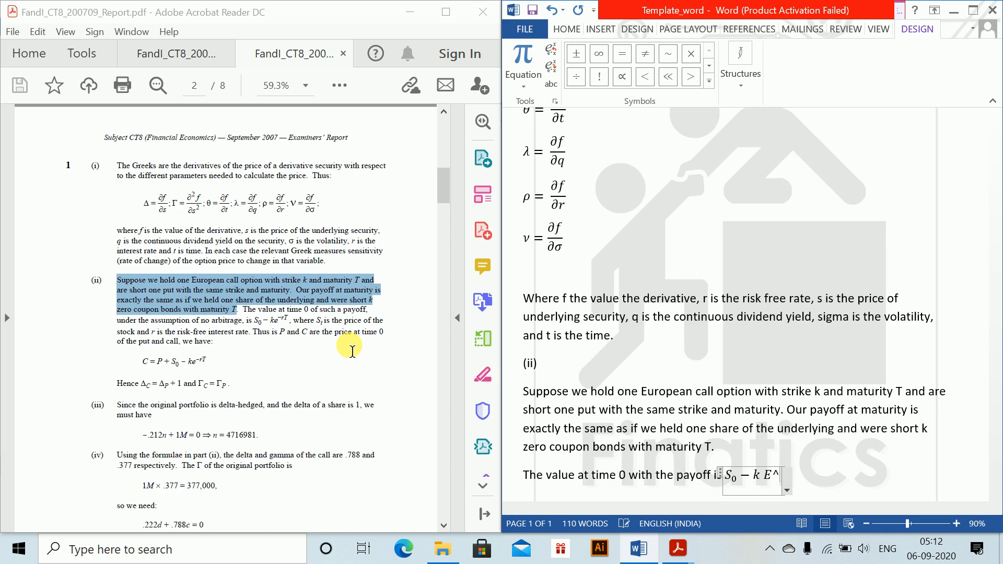
pyautogui.write('(-rt')
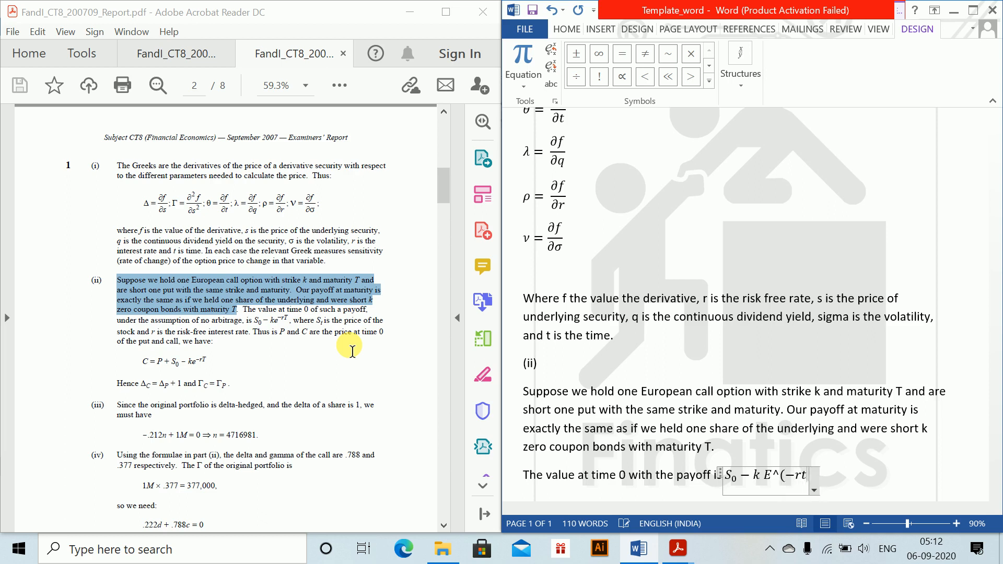
pyautogui.press('BackSpace')
pyautogui.press('BackSpace')
pyautogui.press('BackSpace')
pyautogui.press('BackSpace')
pyautogui.press('BackSpace')
pyautogui.press('BackSpace')
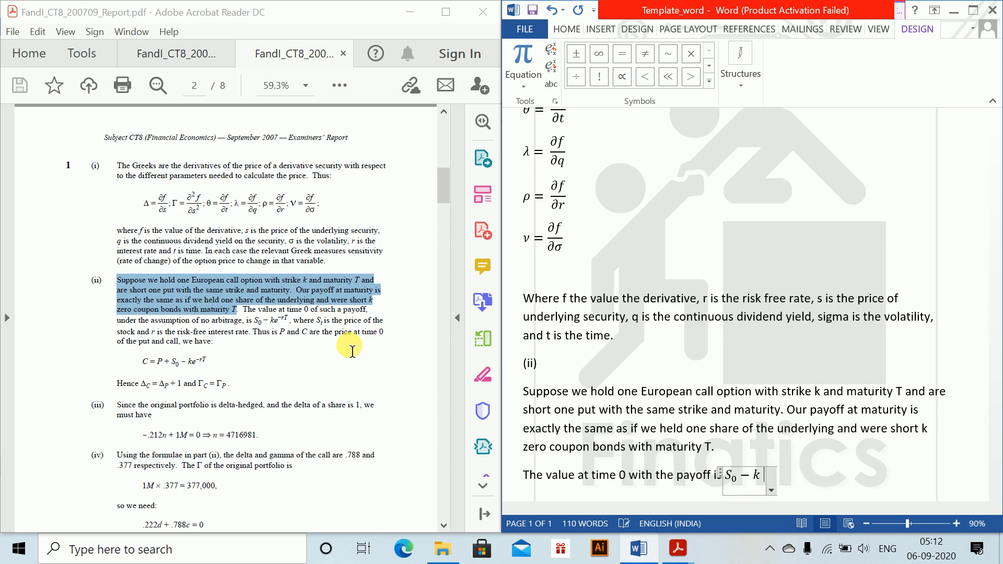
pyautogui.write('e^')
pyautogui.write('(-rt')
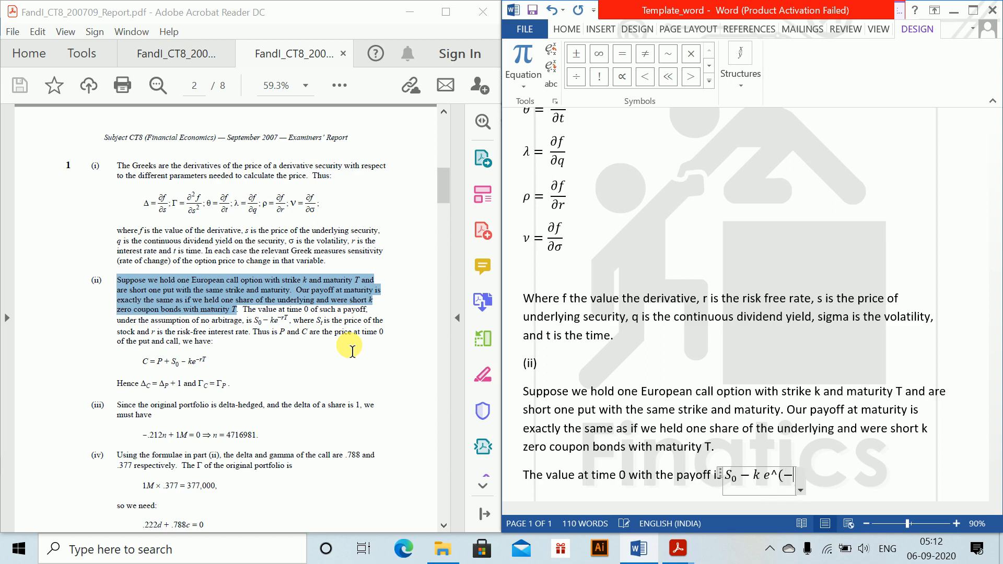
pyautogui.write(')')
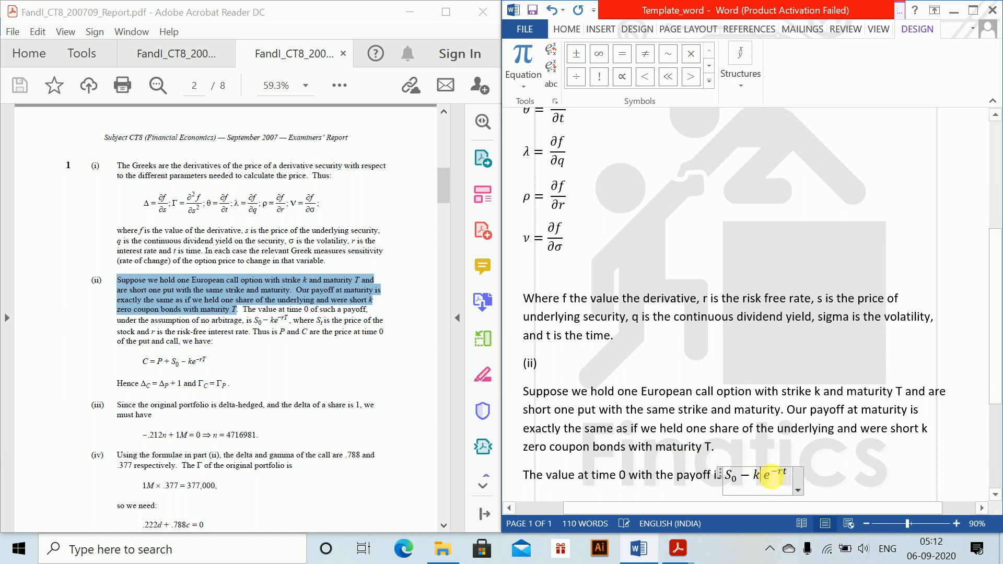
# Step: Change the lowercase k to capital K in the payoff equation and in "were short k" in the paragraph above
pyautogui.press('BackSpace')
pyautogui.write('K')
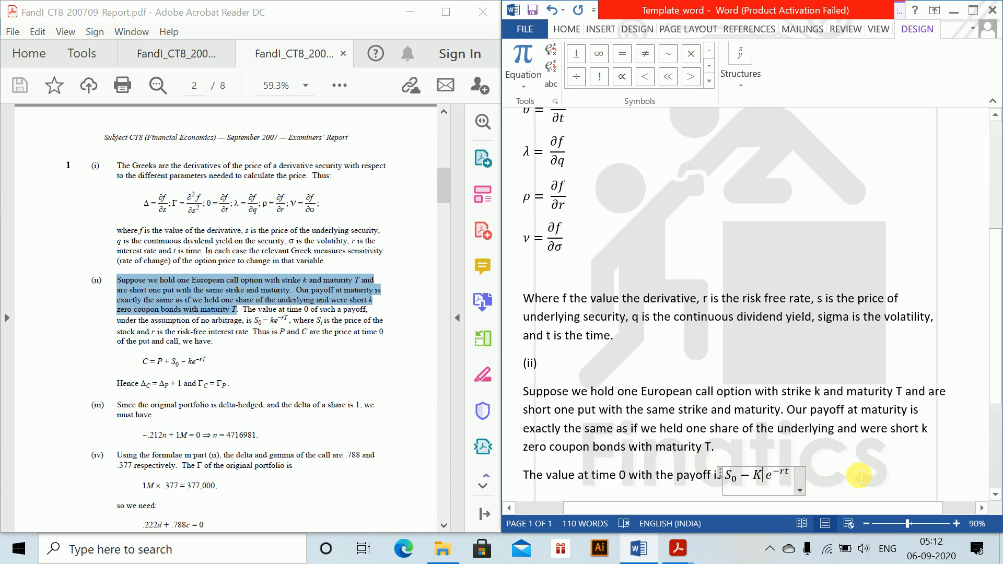
pyautogui.click(928, 429)
pyautogui.press('Delete')
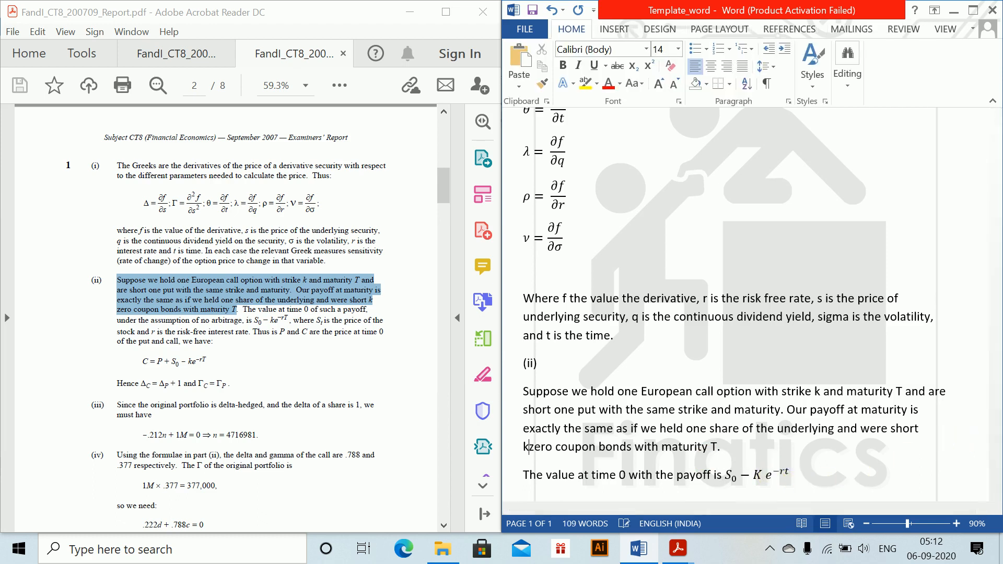
pyautogui.press('BackSpace')
pyautogui.write('K')
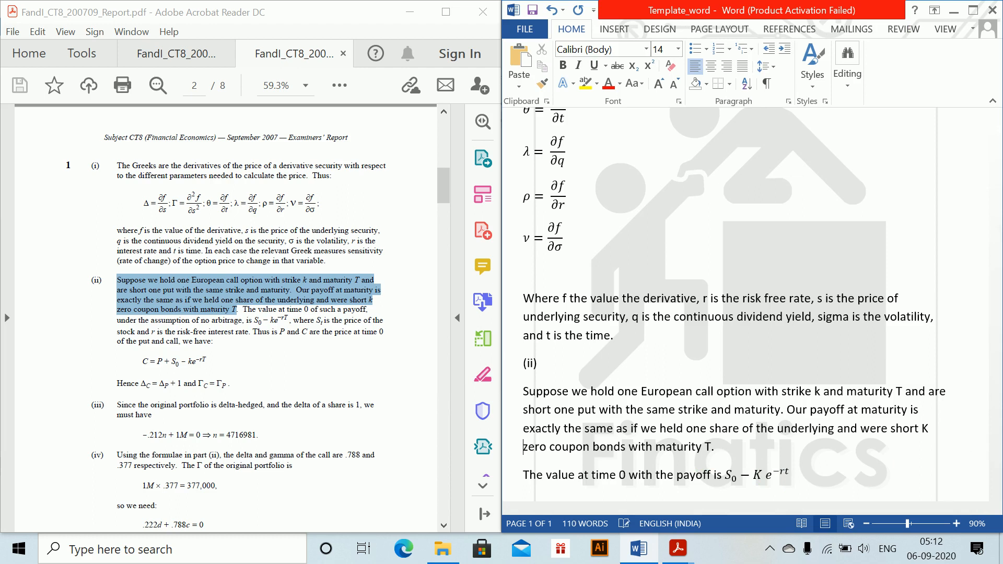
pyautogui.scroll(-1, 849, 478)
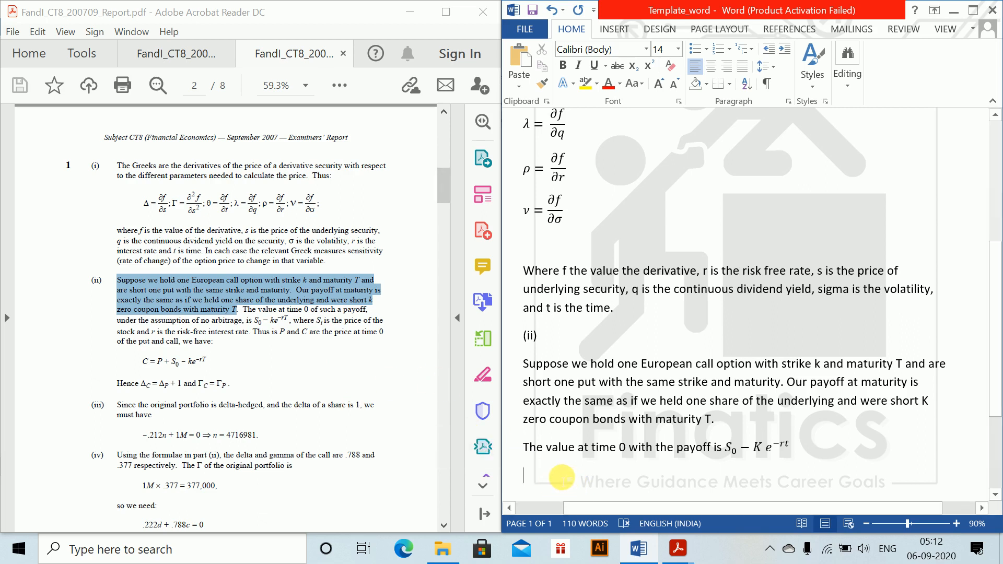
pyautogui.write('C = P')
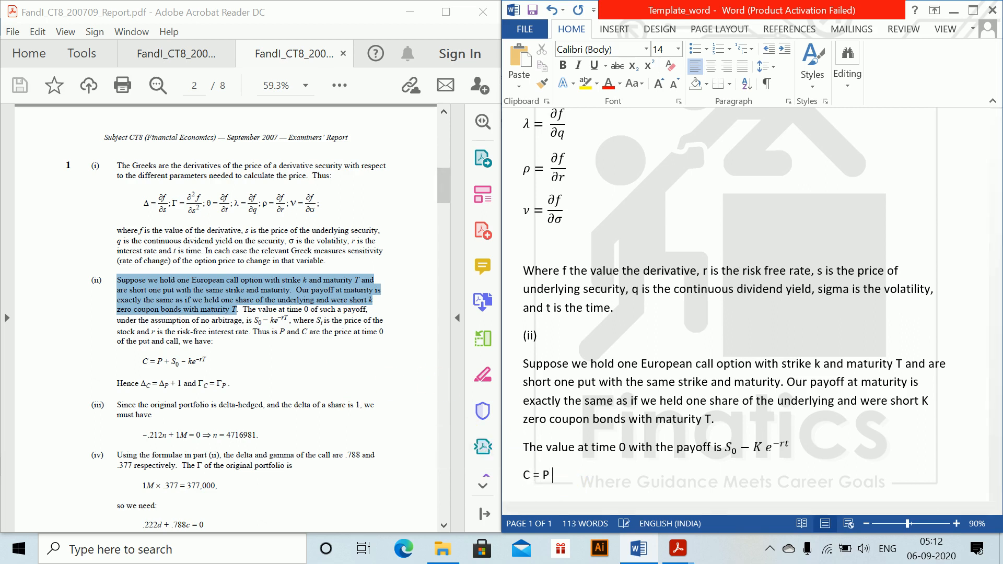
pyautogui.press('BackSpace')
pyautogui.press('BackSpace')
pyautogui.press('BackSpace')
pyautogui.press('BackSpace')
pyautogui.press('BackSpace')
pyautogui.press('BackSpace')
# Step: Insert the put-call parity equation C = P + S_0 − Ke^(−rt) on the line below the payoff sentence
pyautogui.hotkey('alt', '=')
pyautogui.write('C =')
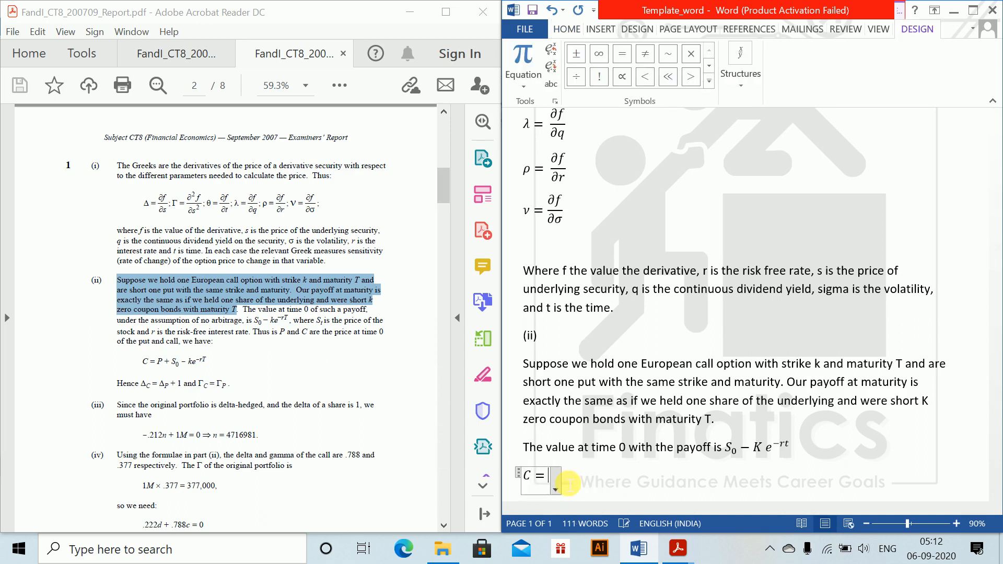
pyautogui.write('P + s')
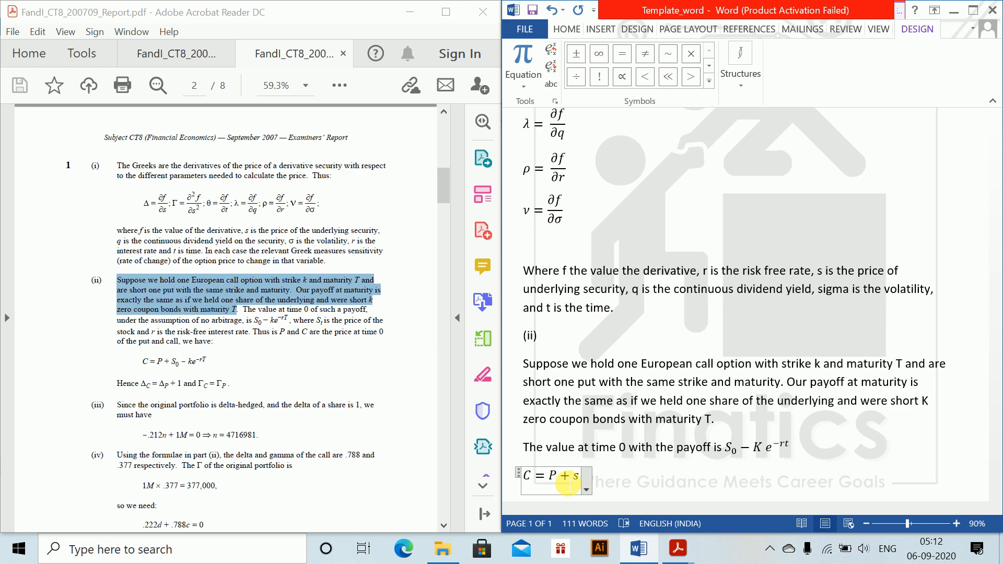
pyautogui.write('_0 ')
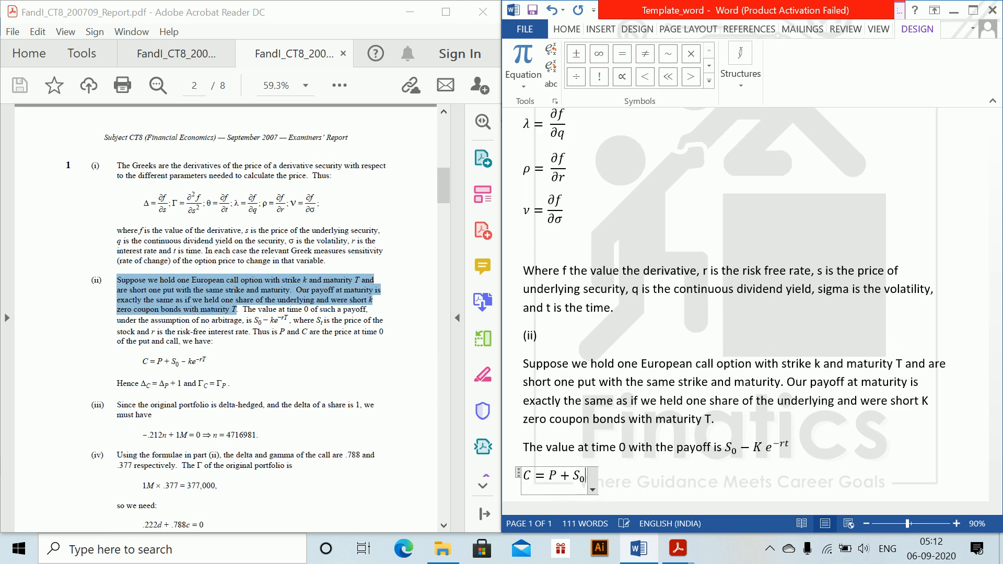
pyautogui.write('- Ke^ −')
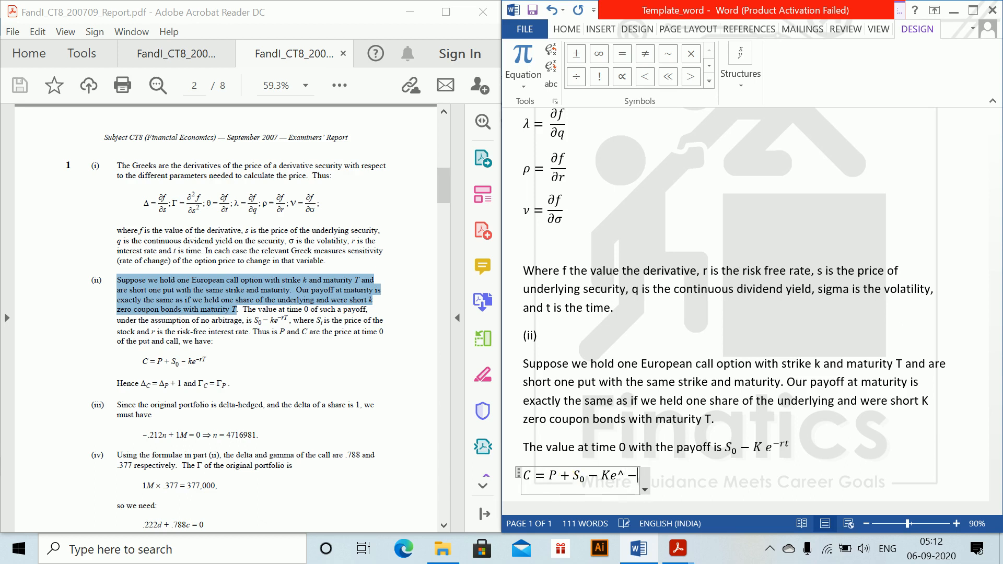
pyautogui.write('-rt')
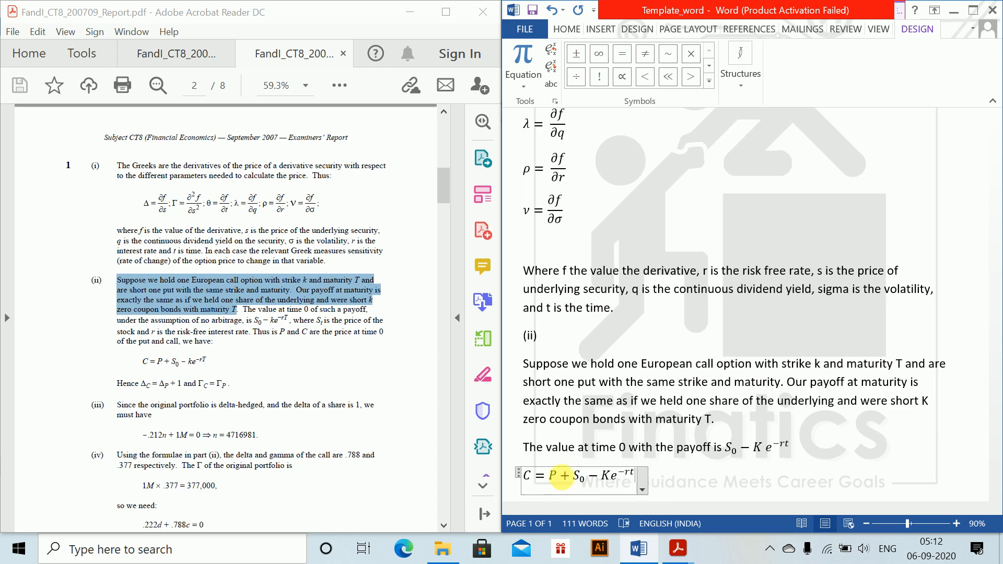
# Step: On a new line below the parity equation, write "Hence" followed by the inline equation Δ_C = Δ_P + 1
pyautogui.press('Right')
pyautogui.press('Return')
pyautogui.write('Hence')
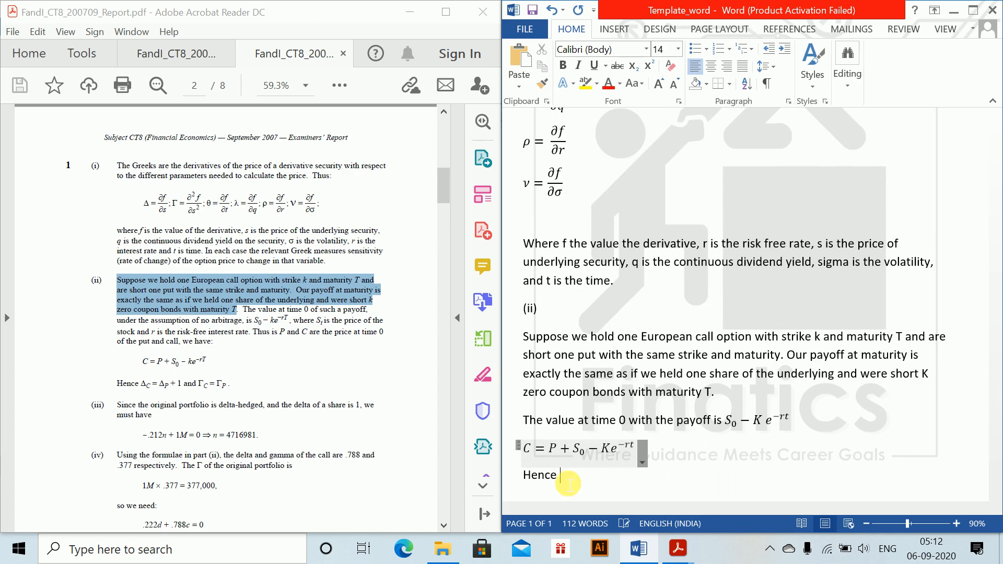
pyautogui.hotkey('alt', '=')
pyautogui.write('\\delta')
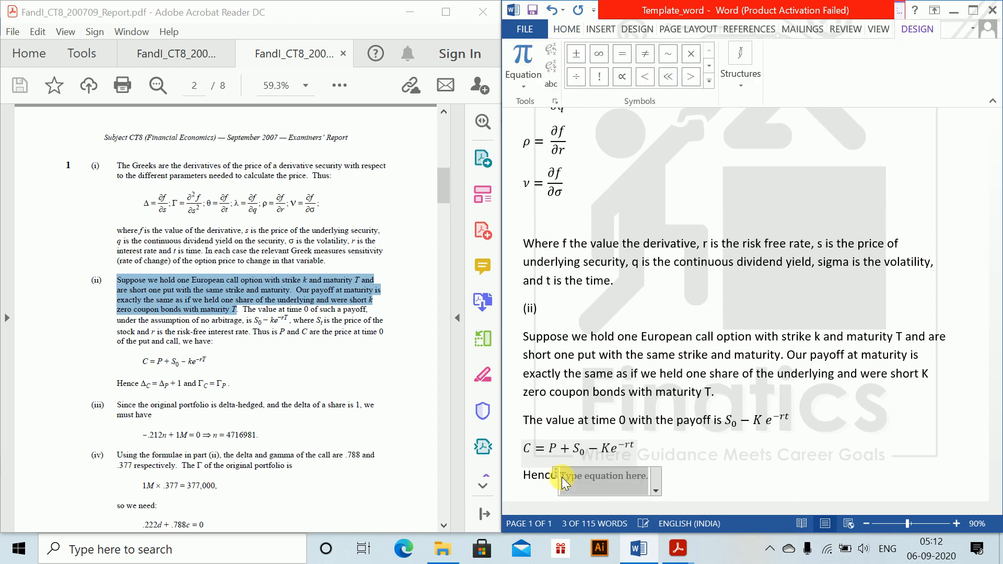
pyautogui.press('BackSpace')
pyautogui.write('\\Delta ')
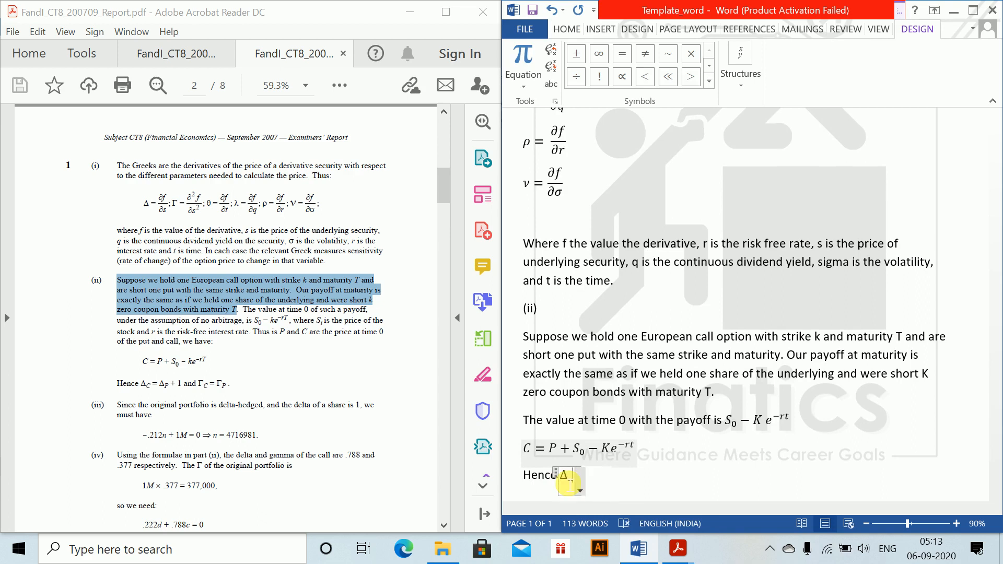
pyautogui.write('_C')
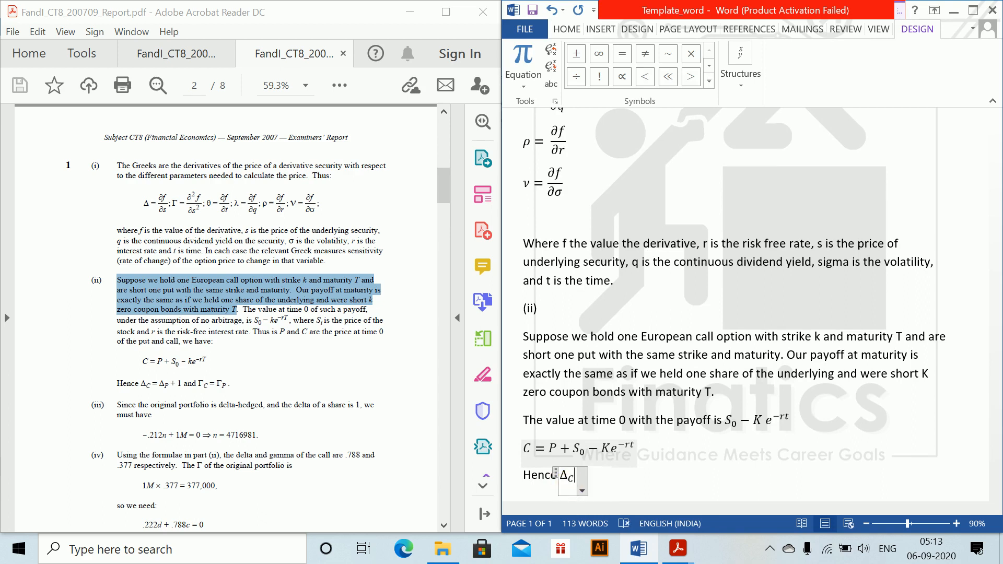
pyautogui.write('=\\De')
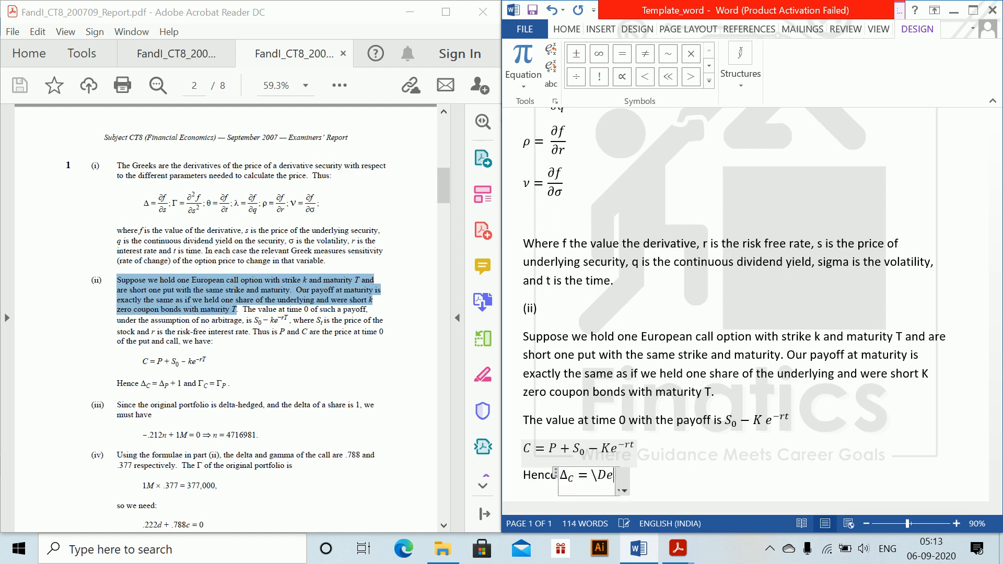
pyautogui.write('lta _P')
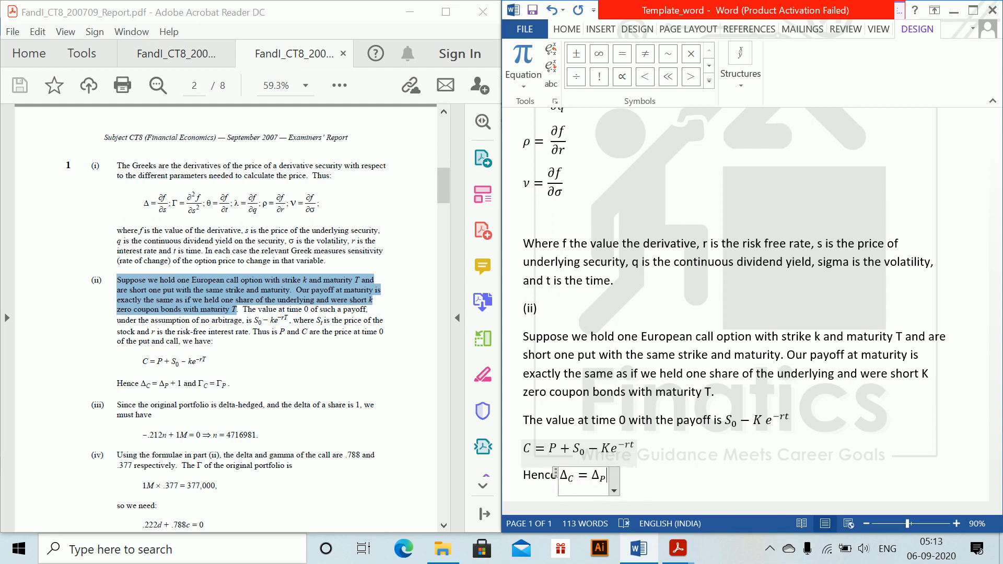
pyautogui.write('+1')
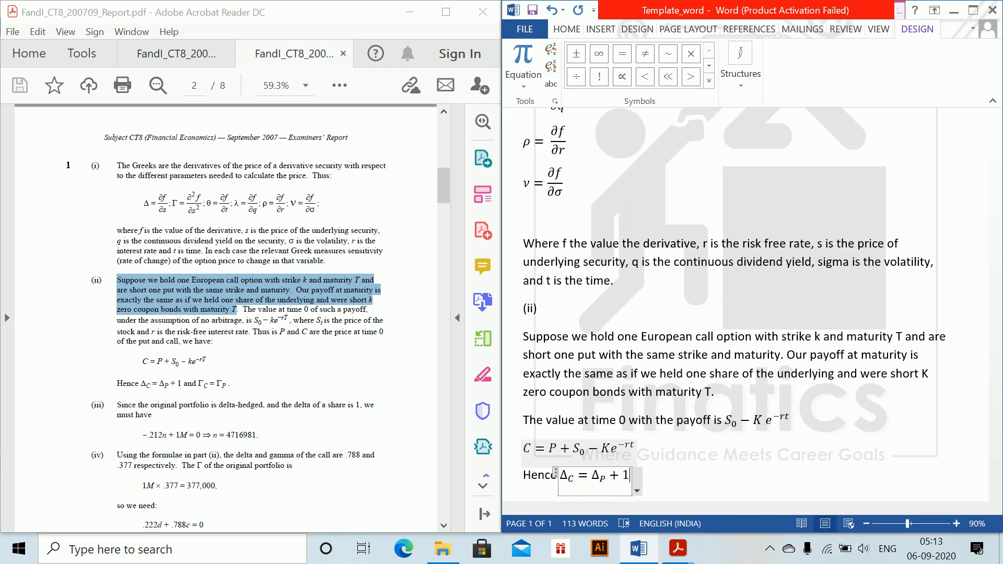
# Step: Write "and" on the line below the delta relation and insert an empty inline equation after it
pyautogui.press('Right')
pyautogui.press('Return')
pyautogui.write('an')
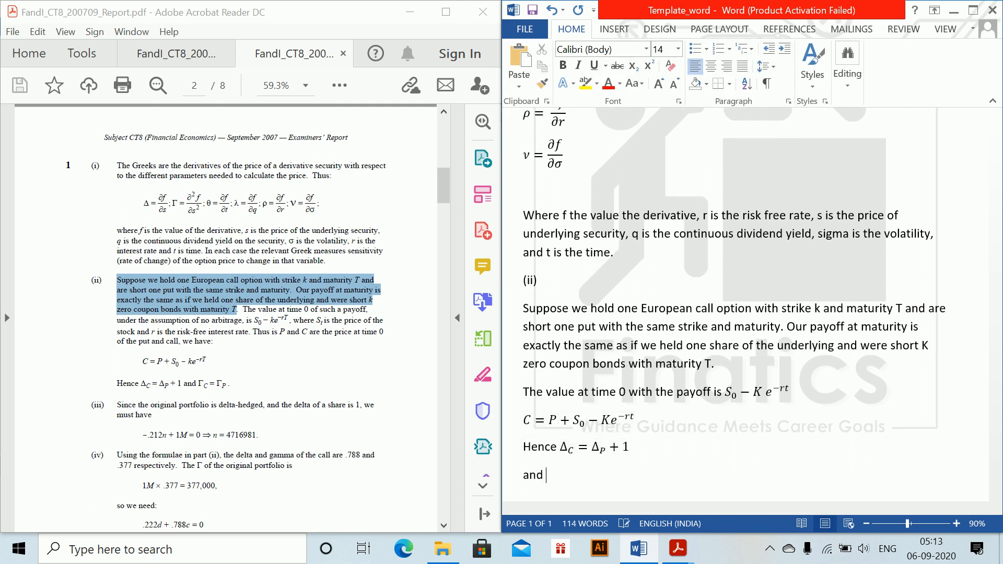
pyautogui.write('d')
pyautogui.hotkey('alt', '=')
pyautogui.write('\\gamm')
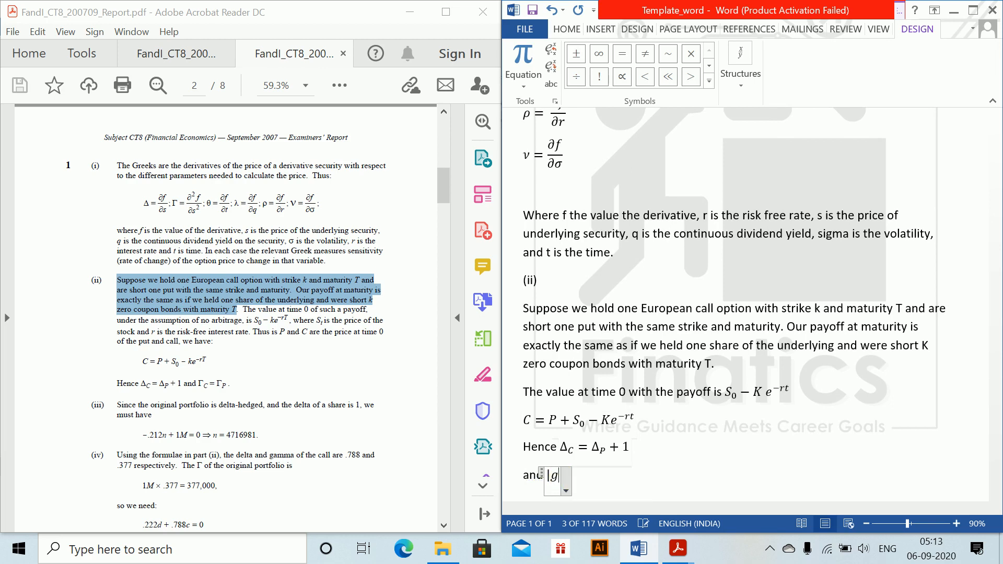
pyautogui.write('a')
pyautogui.press('BackSpace')
pyautogui.press('BackSpace')
pyautogui.press('BackSpace')
pyautogui.press('BackSpace')
pyautogui.press('BackSpace')
pyautogui.press('BackSpace')
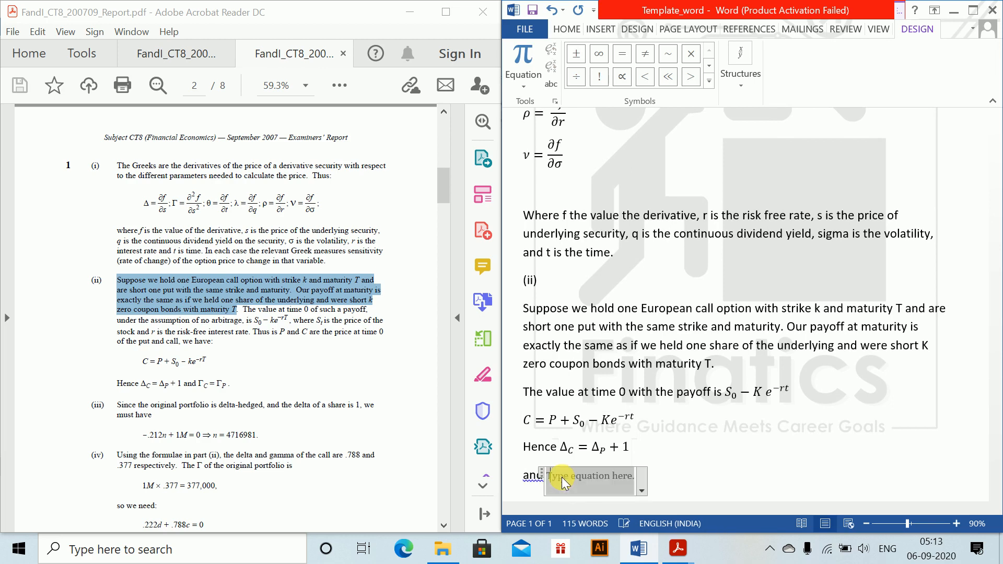
pyautogui.write('|Gam')
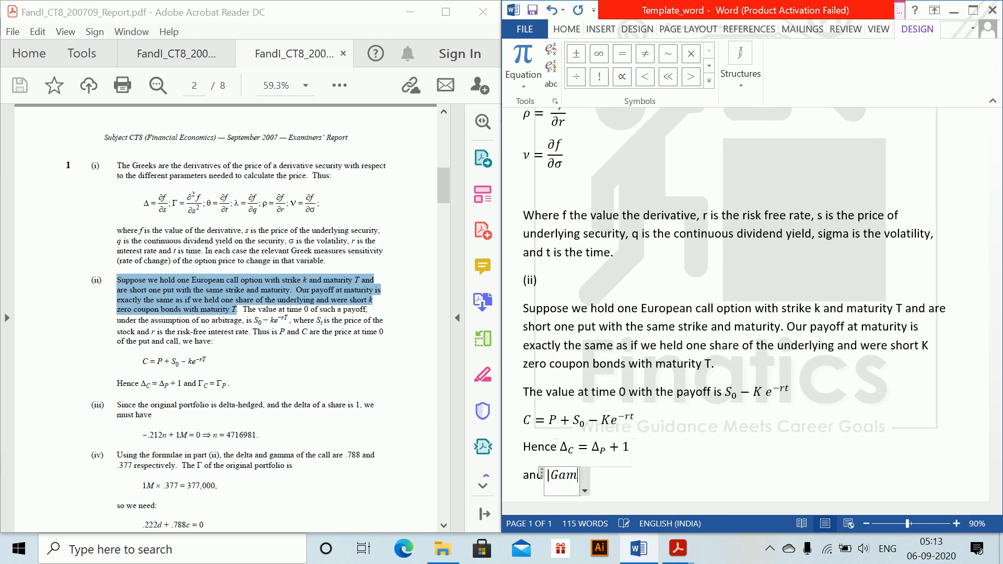
pyautogui.press('BackSpace')
pyautogui.press('BackSpace')
pyautogui.press('BackSpace')
pyautogui.press('BackSpace')
# Step: Enter Γ_C = Γ_P in the equation after "and", and move on to a new paragraph on page 2
pyautogui.write('\\G')
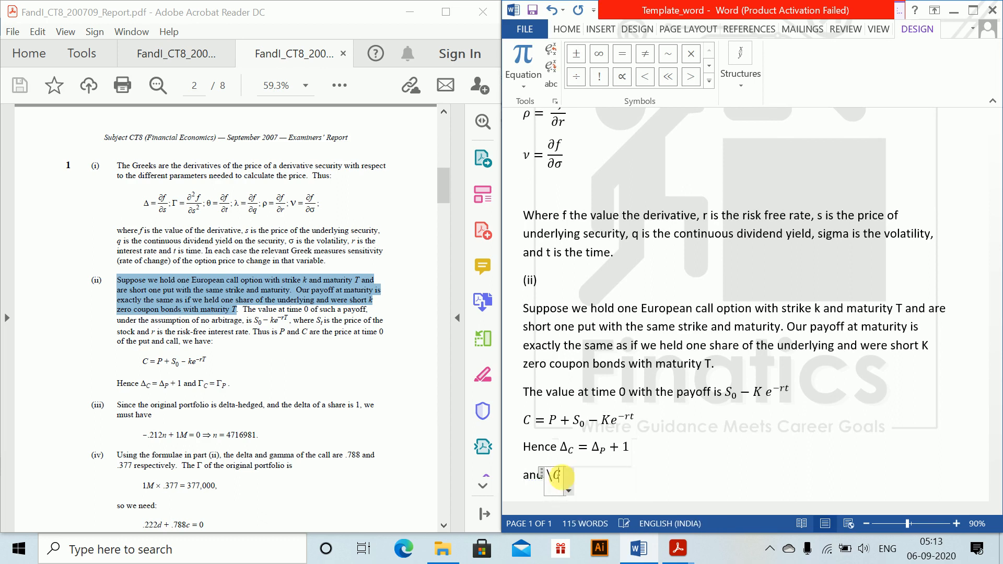
pyautogui.write('amma _C =|-')
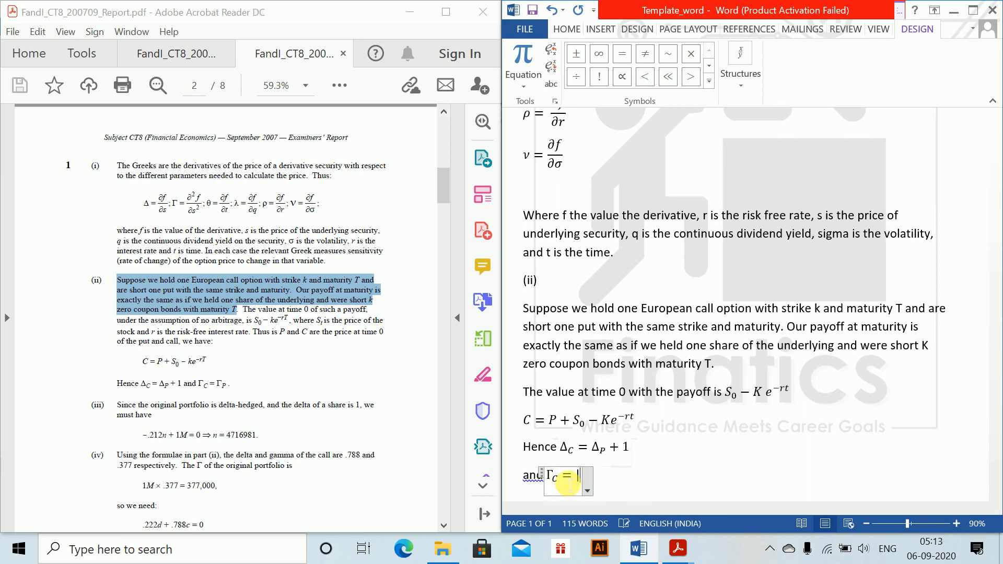
pyautogui.press('BackSpace')
pyautogui.press('BackSpace')
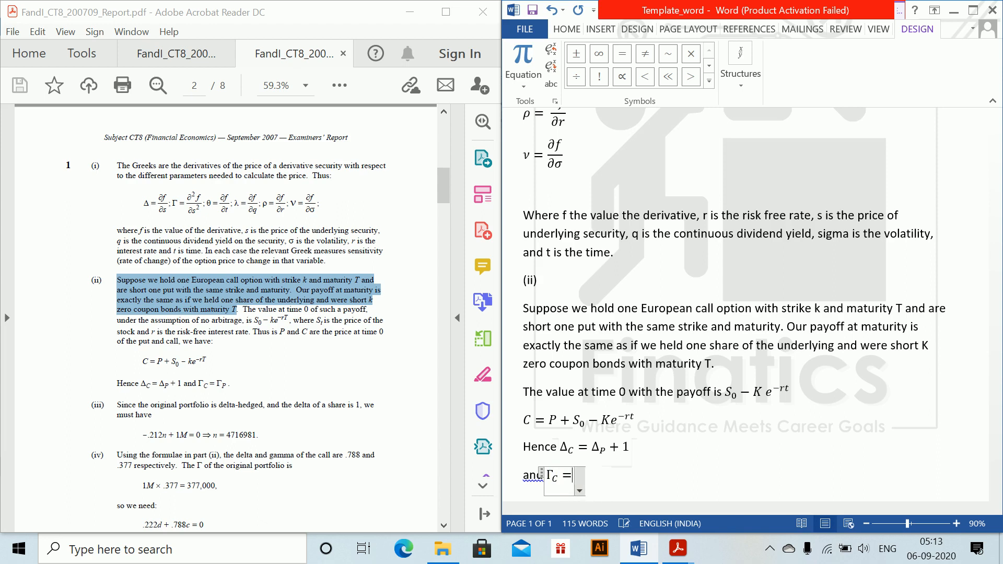
pyautogui.write('\\Gamma')
pyautogui.write(' _')
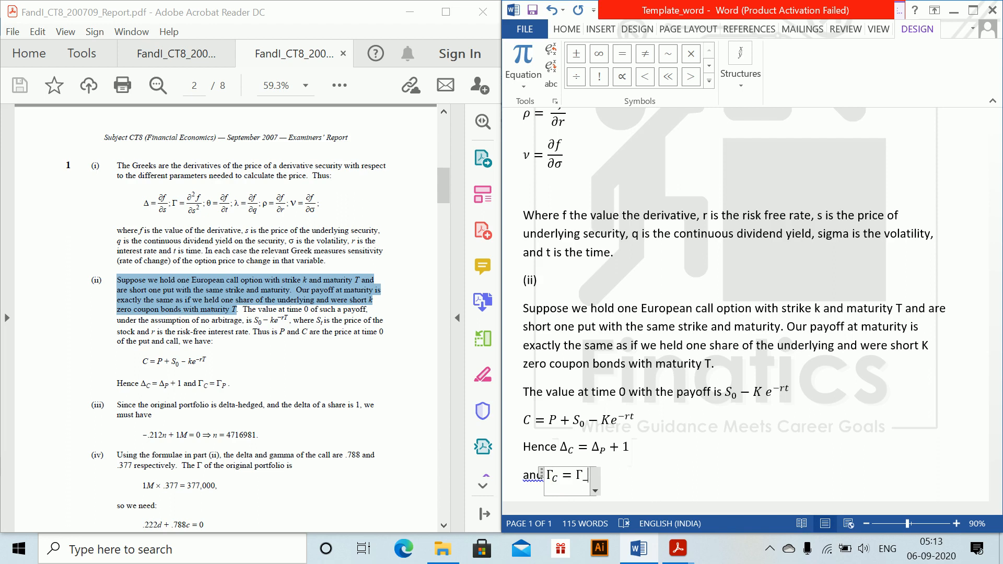
pyautogui.press('BackSpace')
pyautogui.write('P')
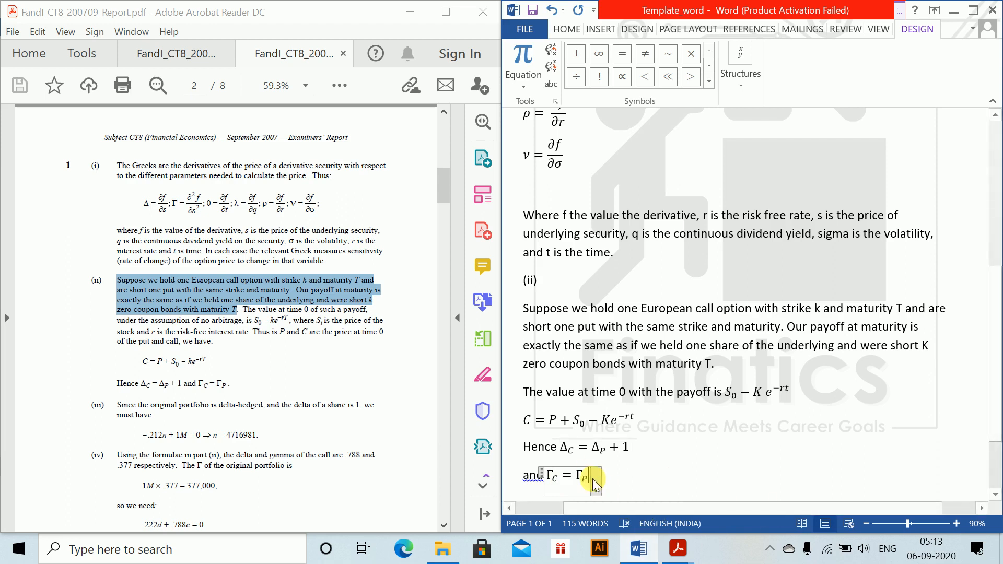
pyautogui.click(633, 476)
pyautogui.press('Return')
pyautogui.press('Return')
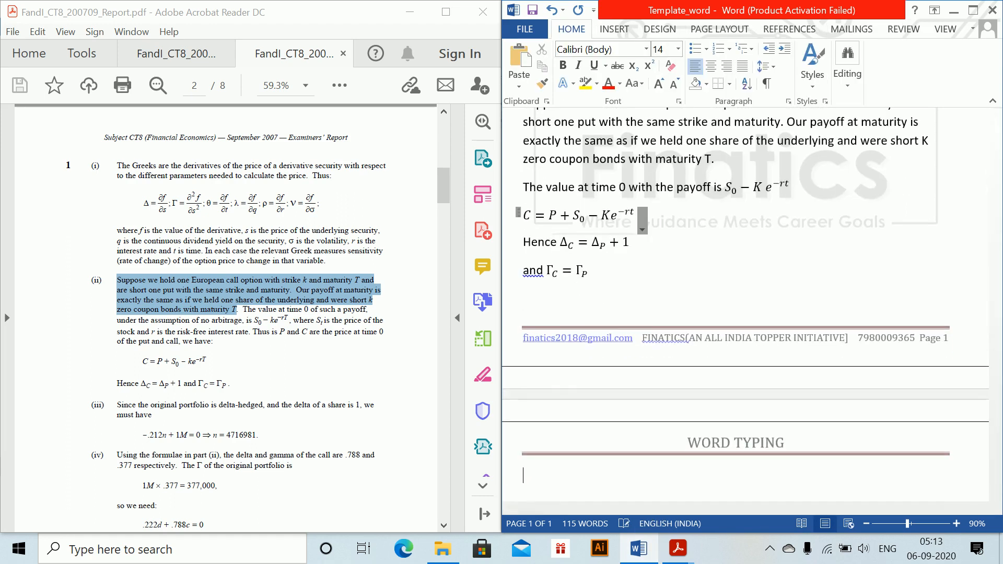
# Step: Switch to Acrobat Reader, check Question 1 part (iii) in the exam paper, and return to the examiners' report
pyautogui.hotkey('alt', 'Tab')
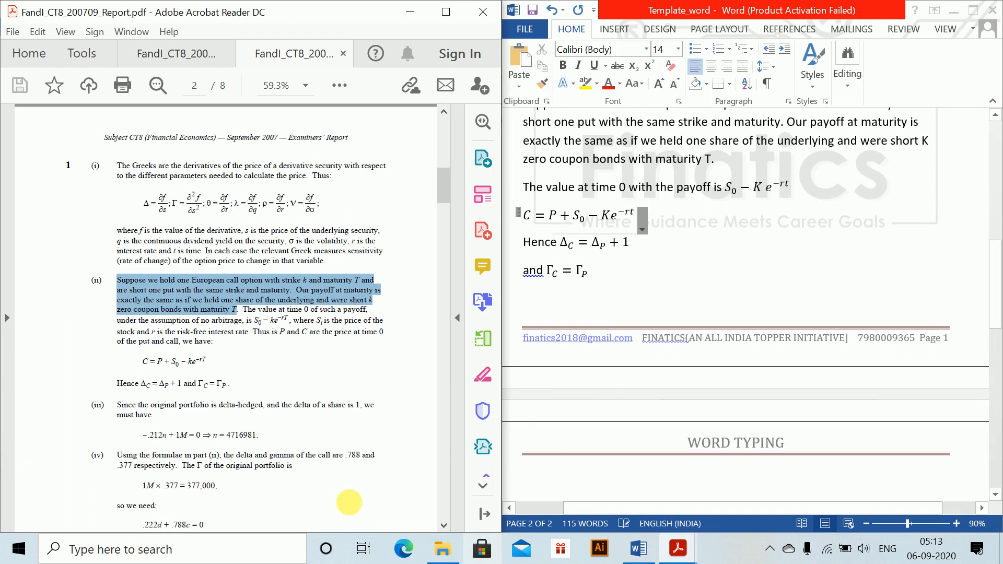
pyautogui.click(183, 48)
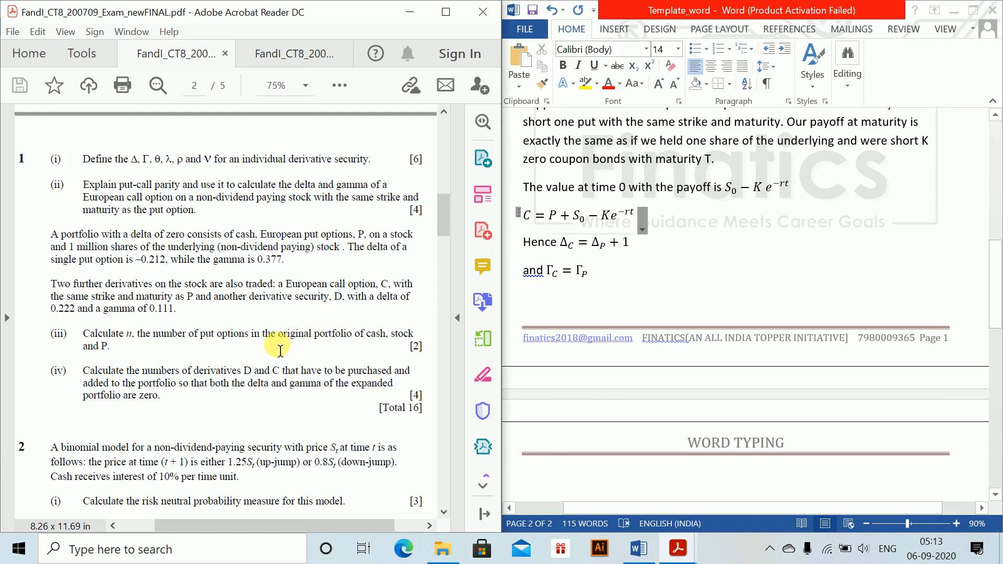
pyautogui.click(268, 66)
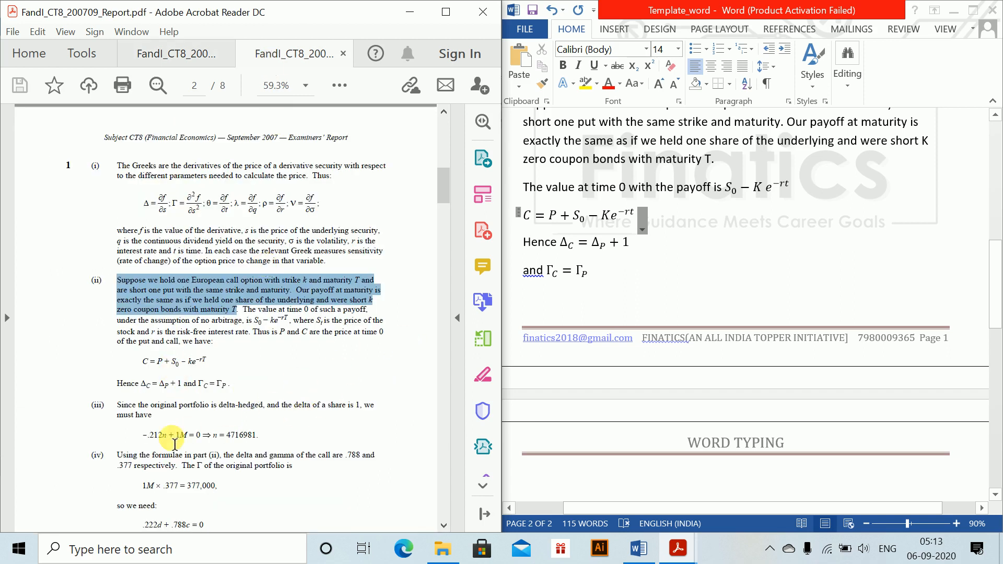
# Step: On page 2, write "(iii)" and below it "Since the original portfolio is hedge and the delta of a share is 1, we must have,"
pyautogui.moveTo(1000, 290); pyautogui.dragTo(987, 364)
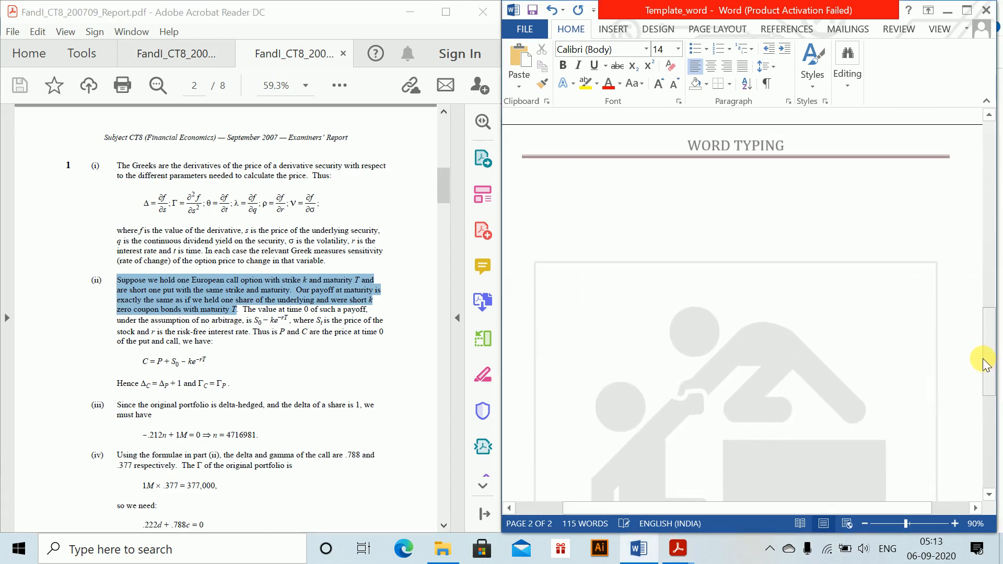
pyautogui.write('(iii) ')
pyautogui.write('Since the ')
pyautogui.write('oro')
pyautogui.press('BackSpace')
pyautogui.write('ig')
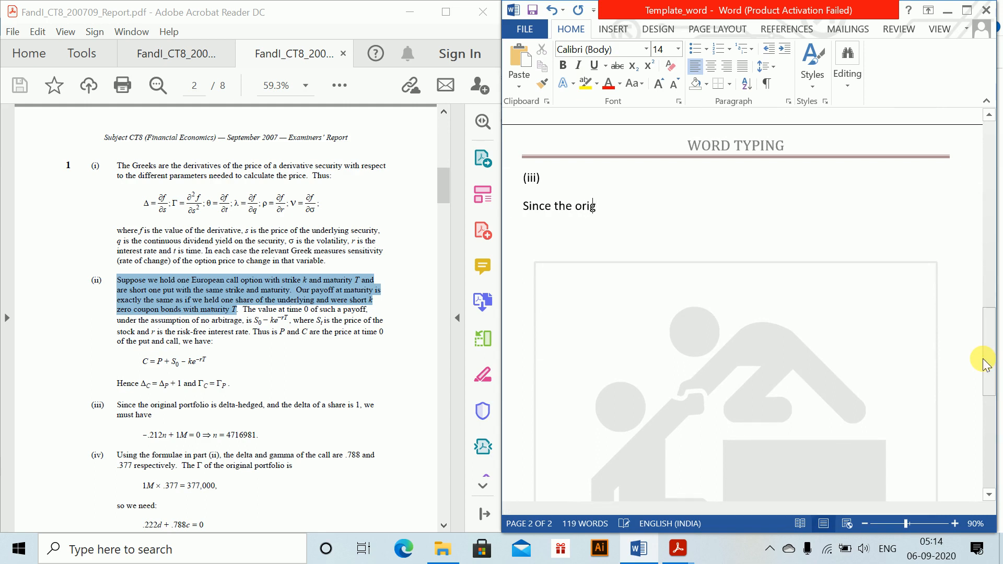
pyautogui.write('inal portf')
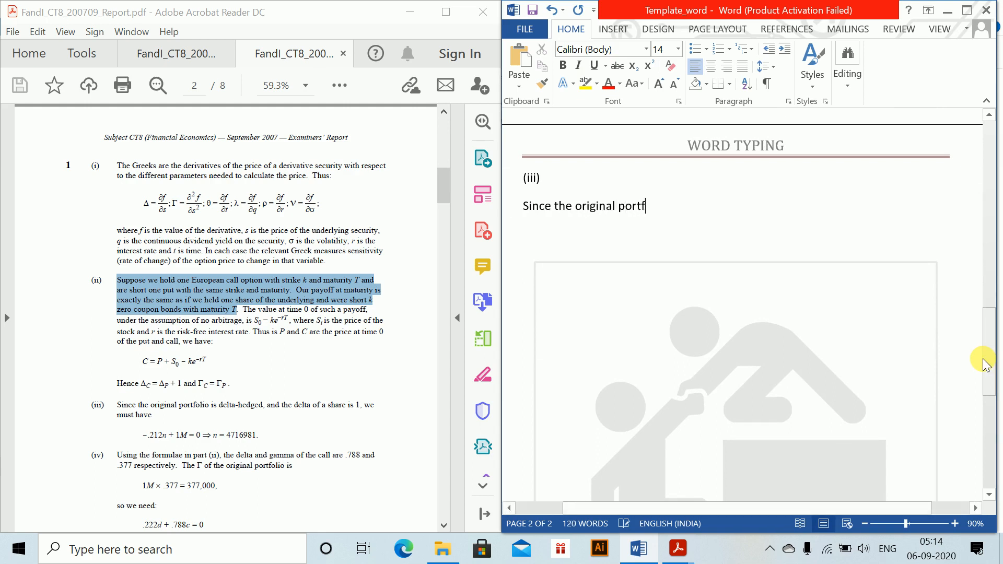
pyautogui.write('olio is hedge and ')
pyautogui.write('the')
pyautogui.press('BackSpace')
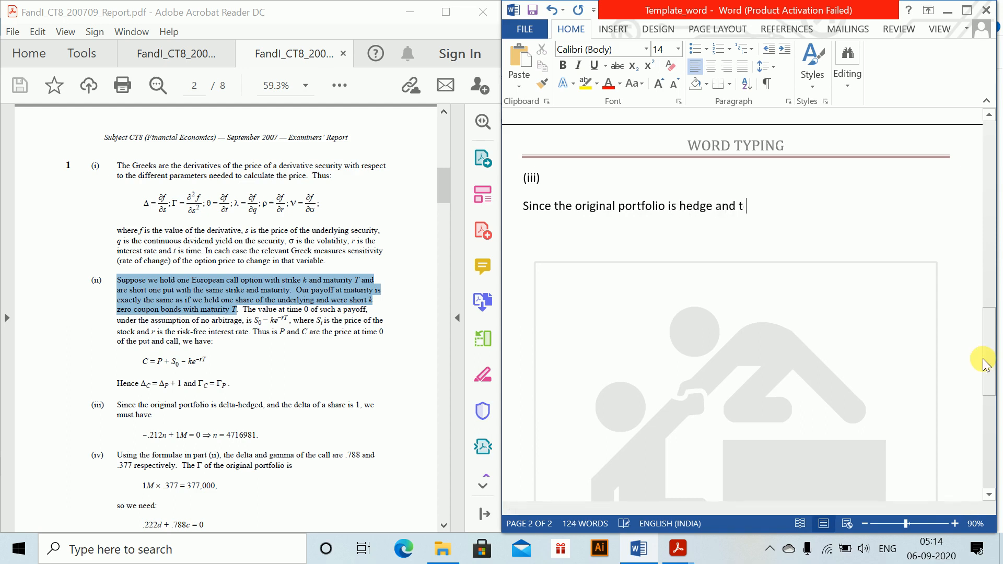
pyautogui.write('he delt')
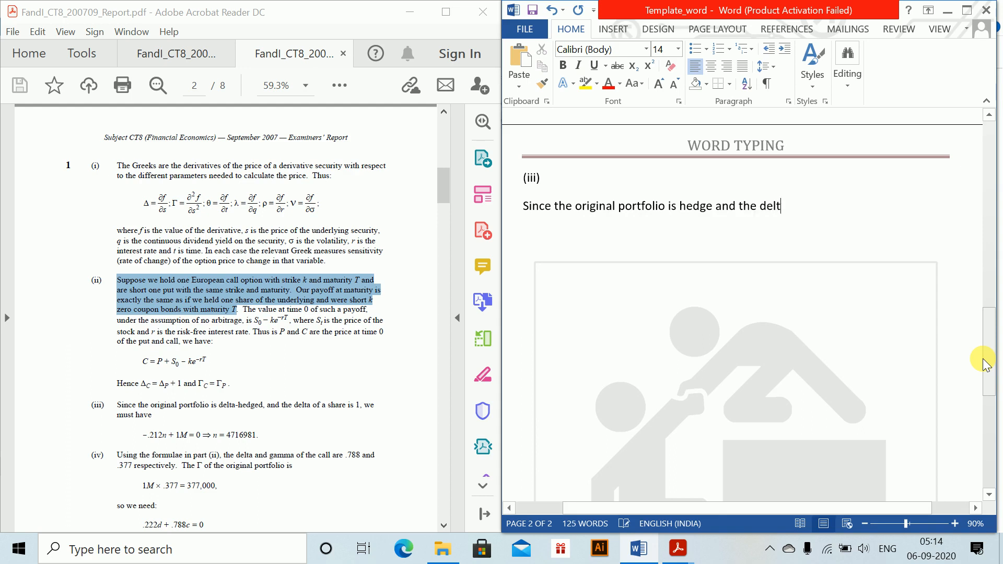
pyautogui.write('a of a shar')
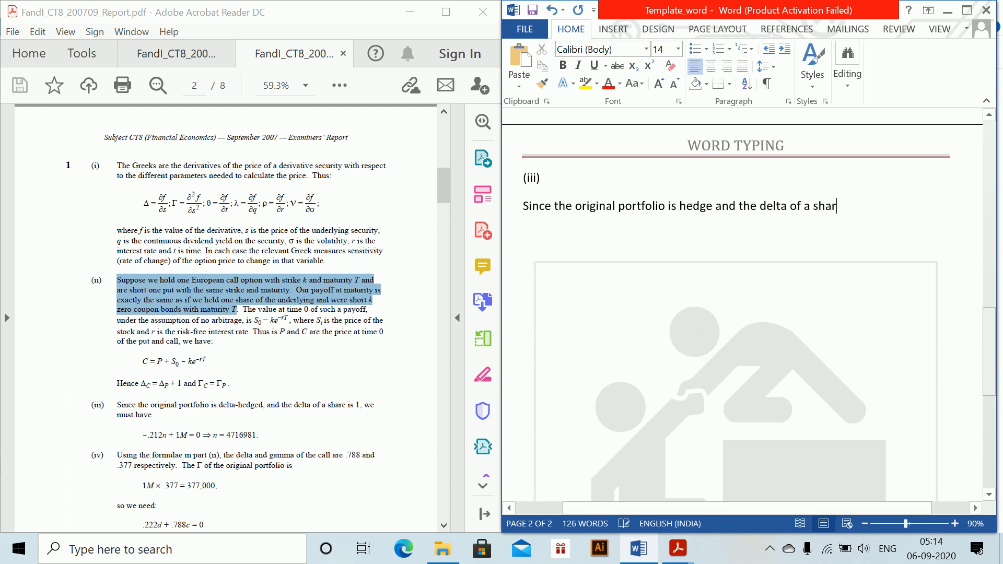
pyautogui.write('e is 1')
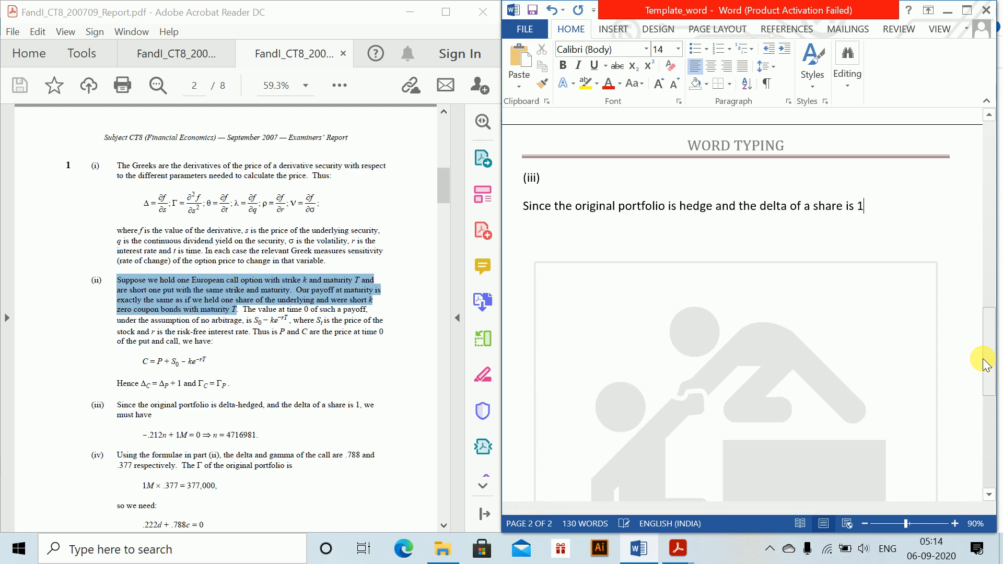
pyautogui.write(', we m')
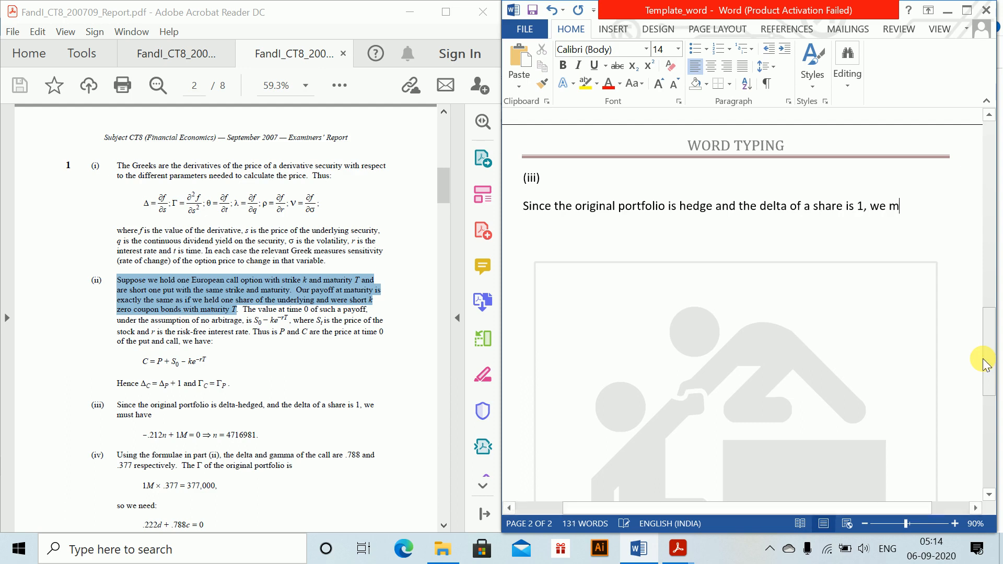
pyautogui.write('ust have,')
# Step: Insert the equation −0.212n + 1M = 0 on the line below the part (iii) sentence
pyautogui.press('Return')
pyautogui.hotkey('alt', '=')
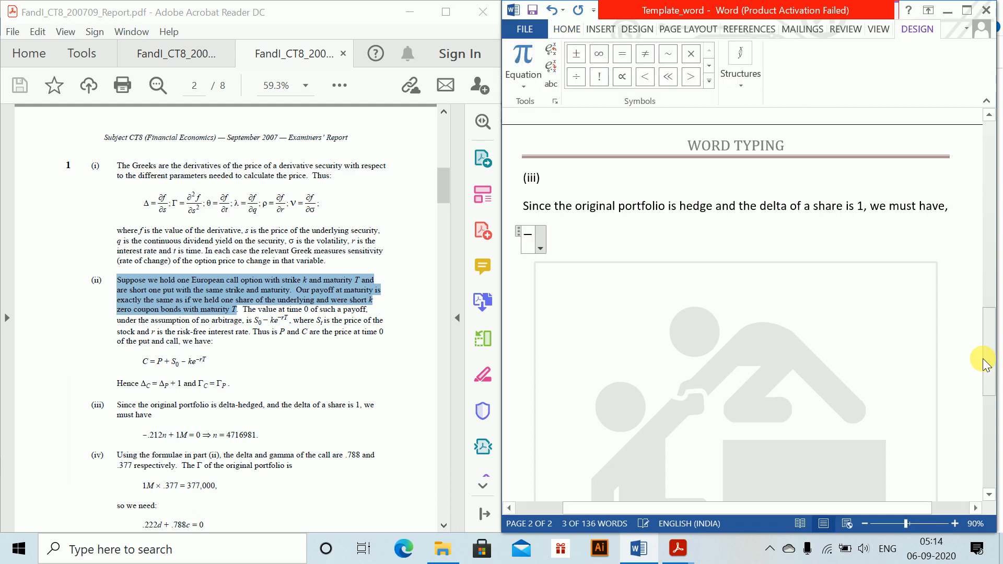
pyautogui.write('-2')
pyautogui.press('BackSpace')
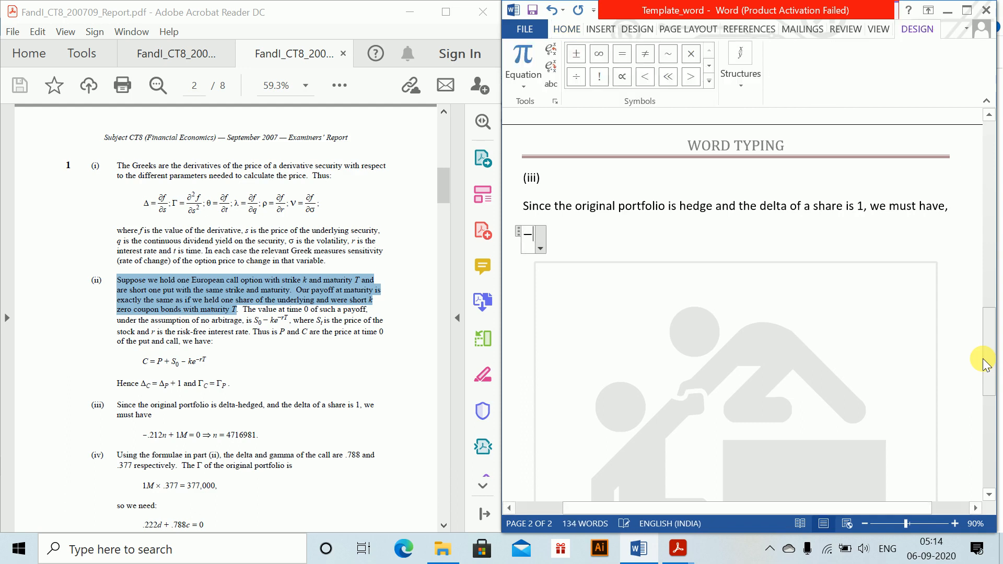
pyautogui.write('0.212n')
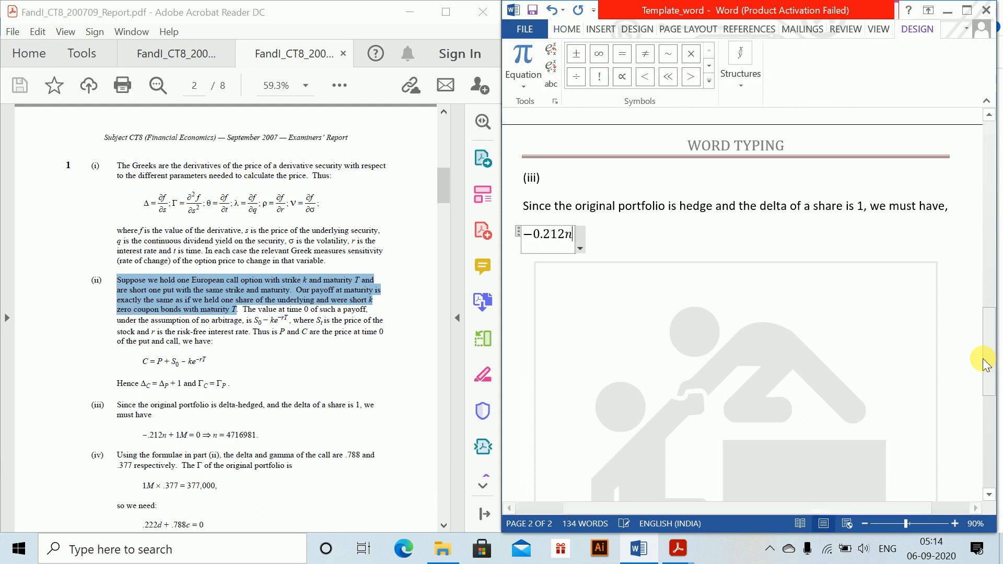
pyautogui.write(' + ')
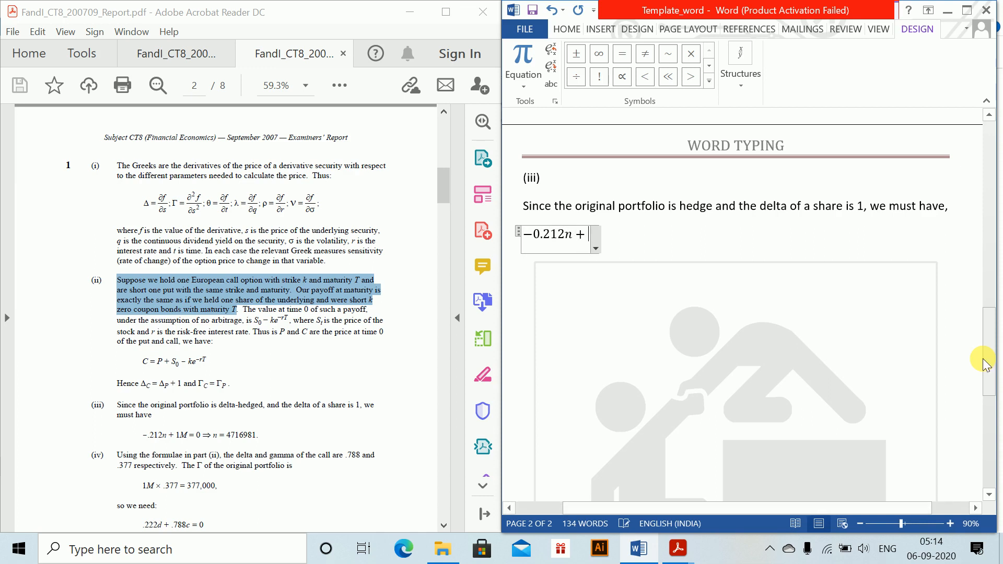
pyautogui.write('1M = ')
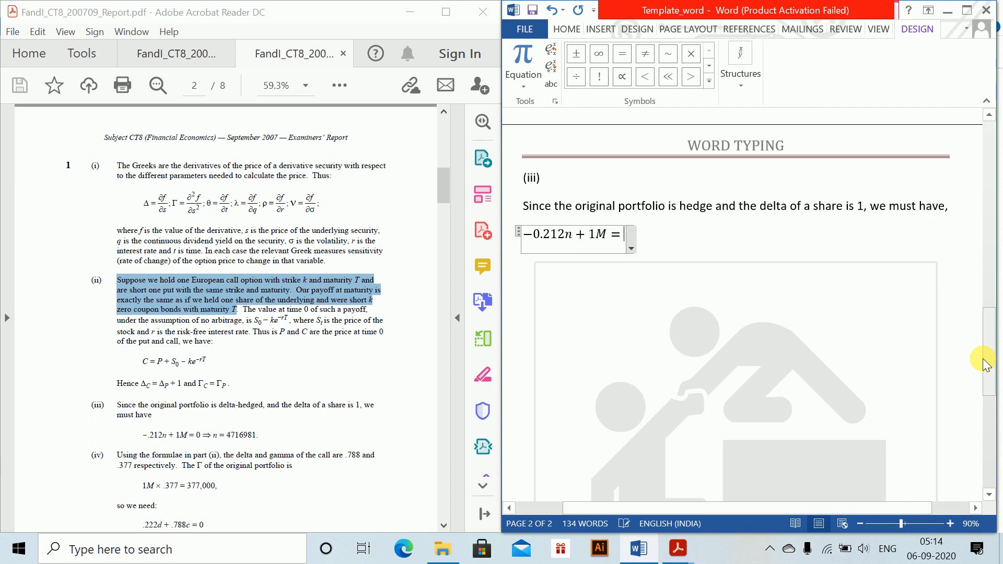
pyautogui.write('0')
# Step: Write "n = 4716981" below the part (iii) equation and start the next part with "(iv)" on its own line
pyautogui.press('Return')
pyautogui.write('n')
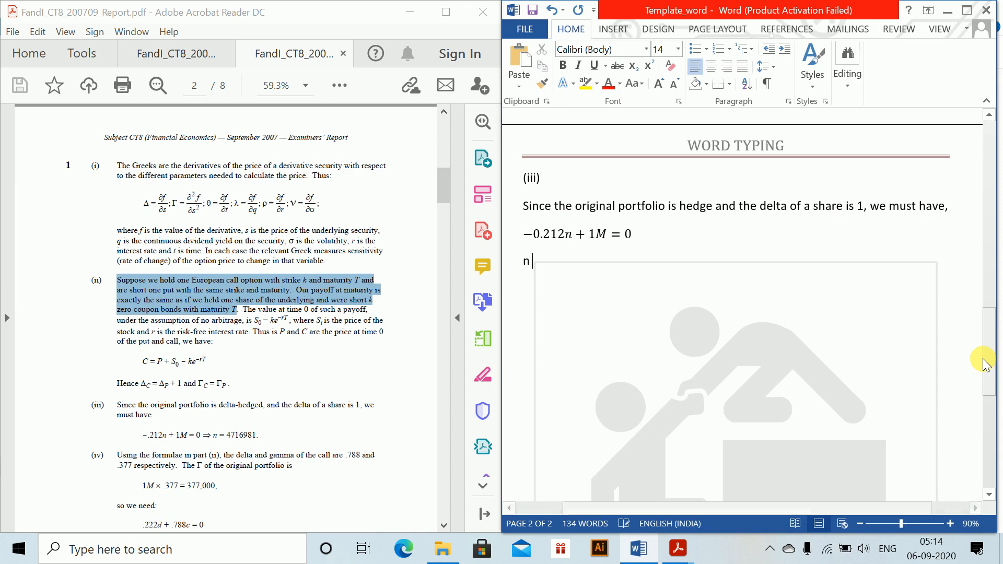
pyautogui.write(' = 4')
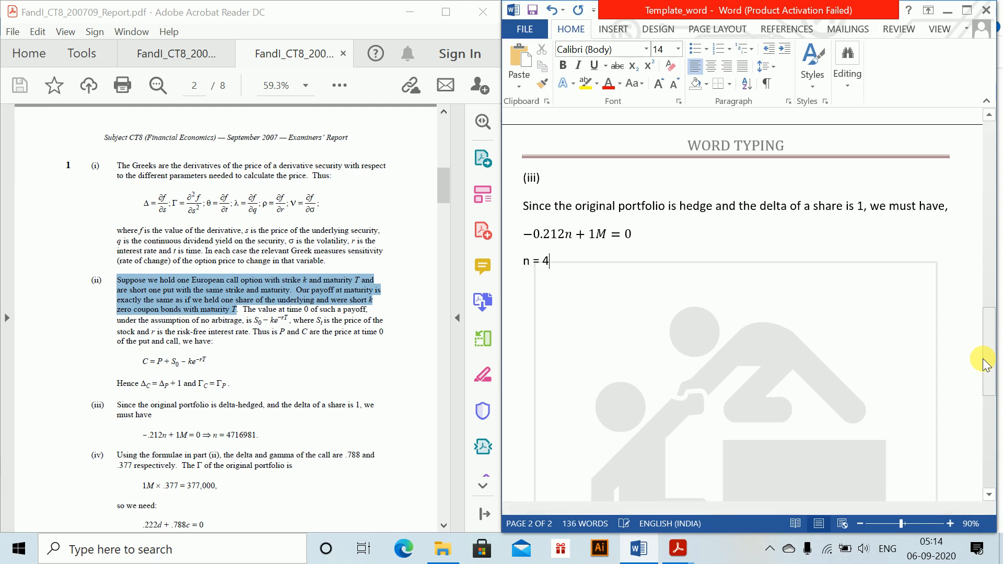
pyautogui.write('71')
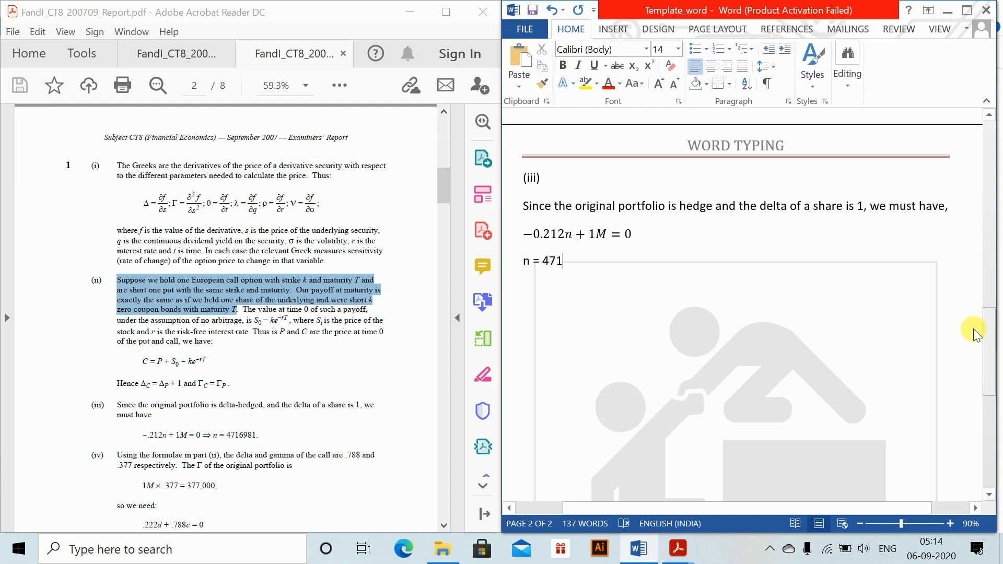
pyautogui.write('6981 ')
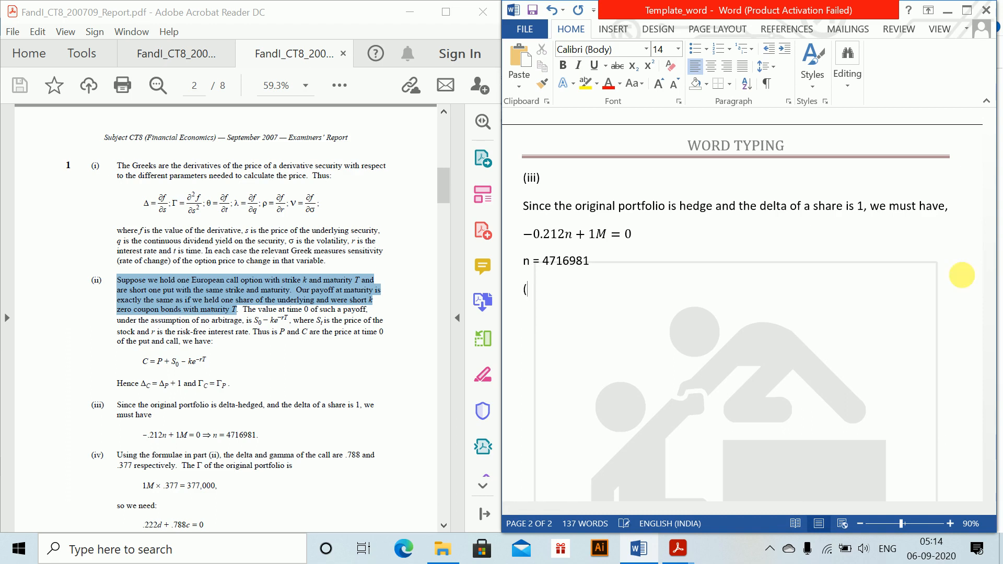
pyautogui.write('(iv')
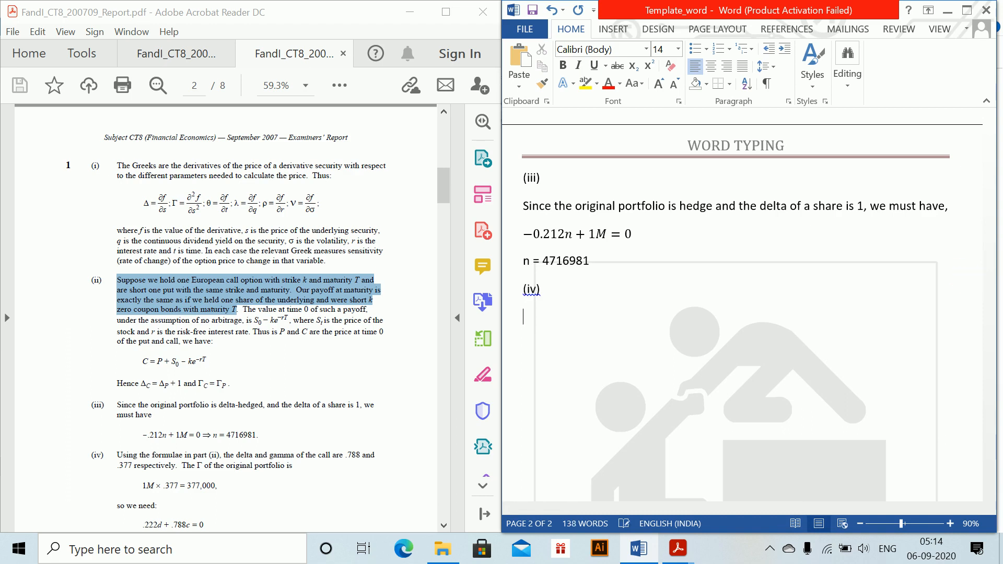
# Step: Check Question 1 part (iv) in the exam paper in Acrobat Reader, bring back the examiners' report, and return to the Word document
pyautogui.click(213, 56)
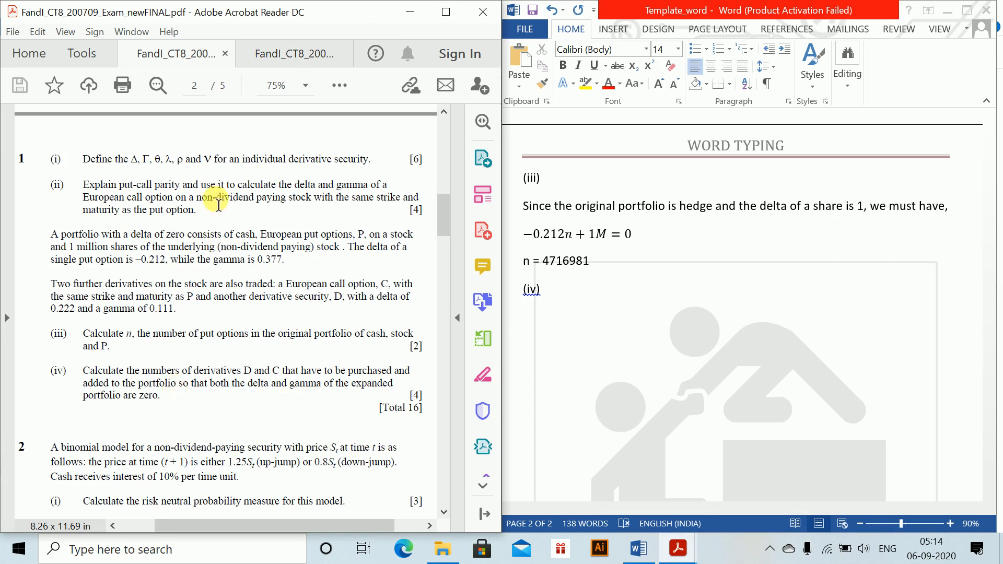
pyautogui.click(271, 47)
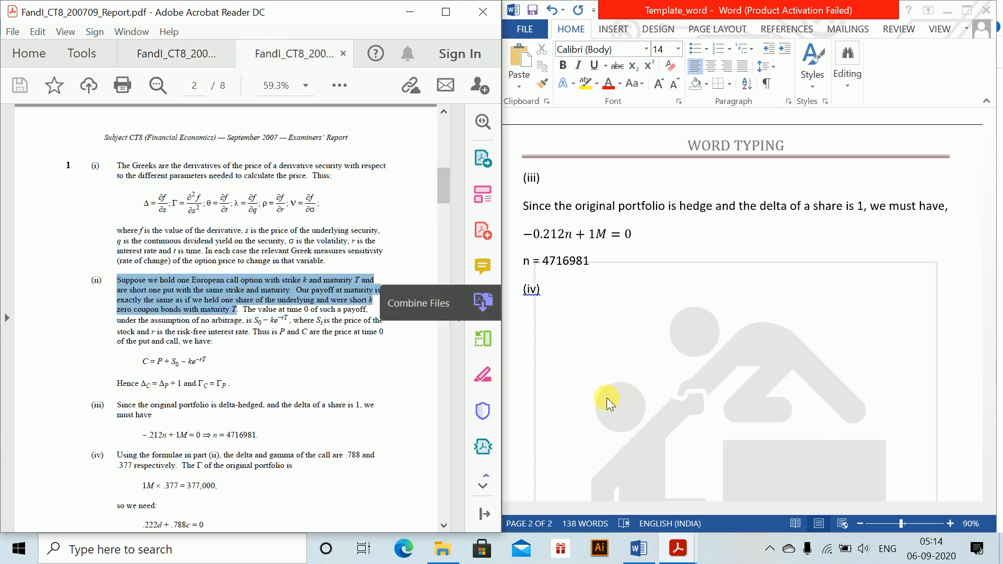
pyautogui.click(528, 374)
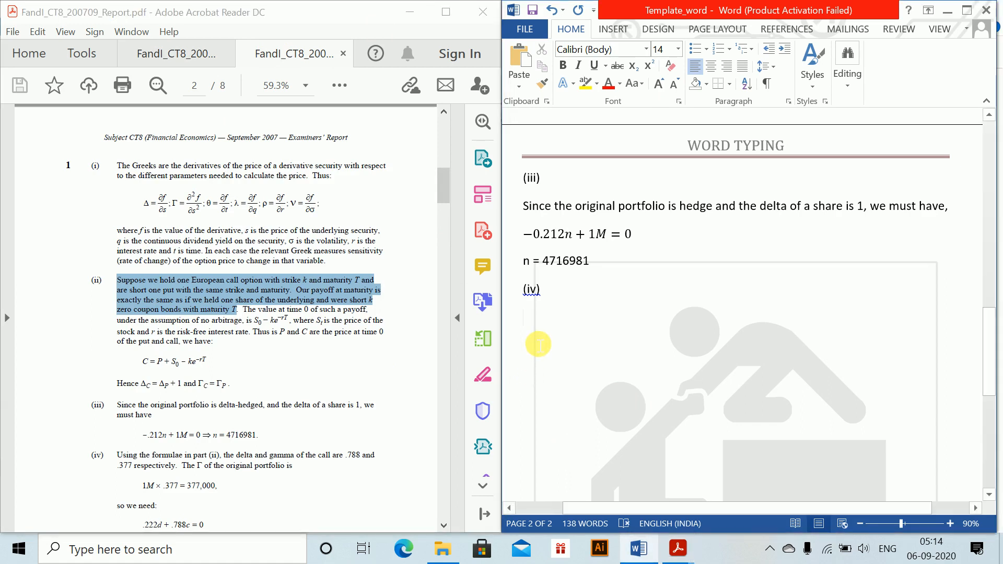
# Step: Below "(iv)", write "The delta of the call are 0.788 and the gamma of the call is 0.377"
pyautogui.write('The delta')
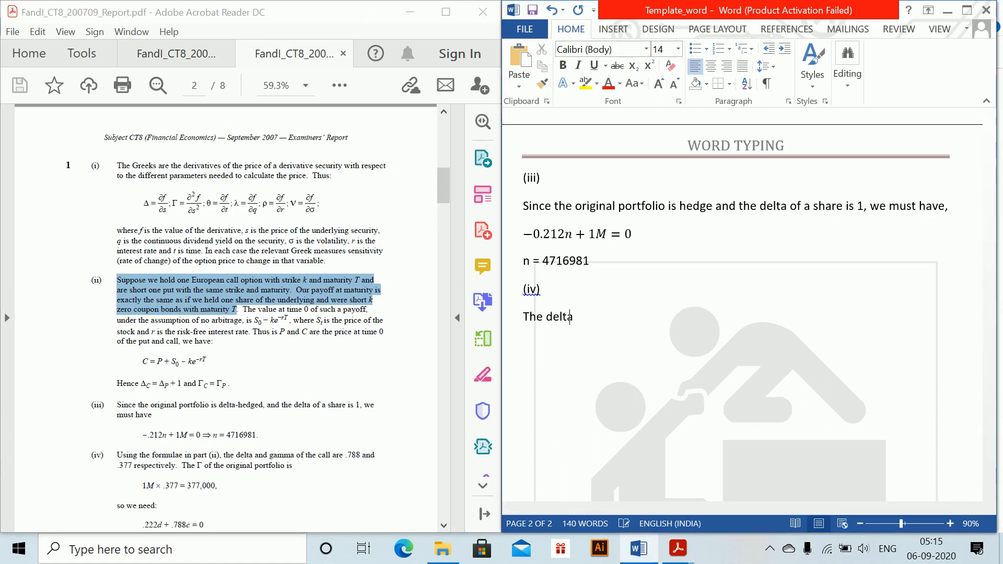
pyautogui.write(' of the call are 0.7888 an')
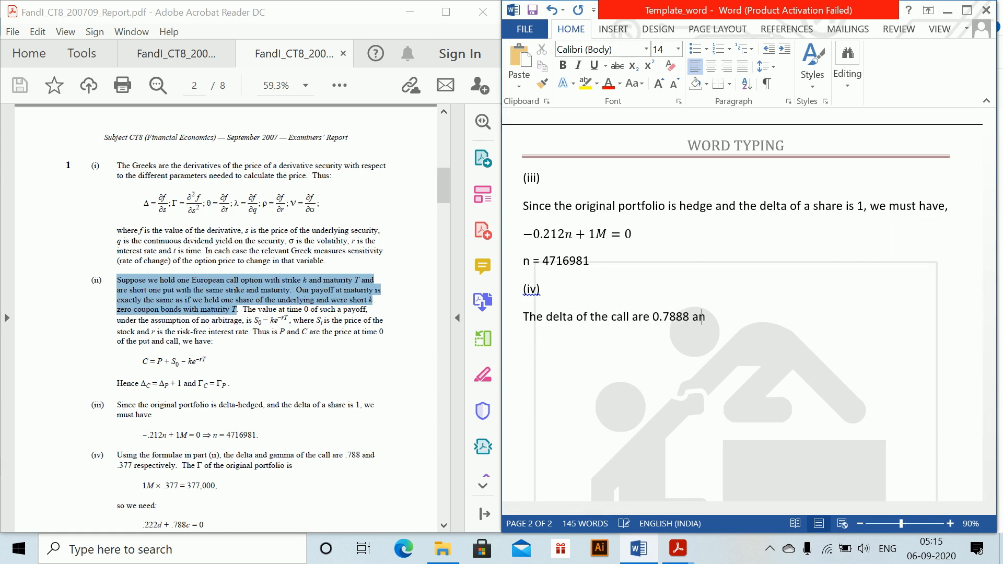
pyautogui.press('BackSpace')
pyautogui.press('BackSpace')
pyautogui.press('BackSpace')
pyautogui.press('BackSpace')
pyautogui.press('BackSpace')
pyautogui.write('and ')
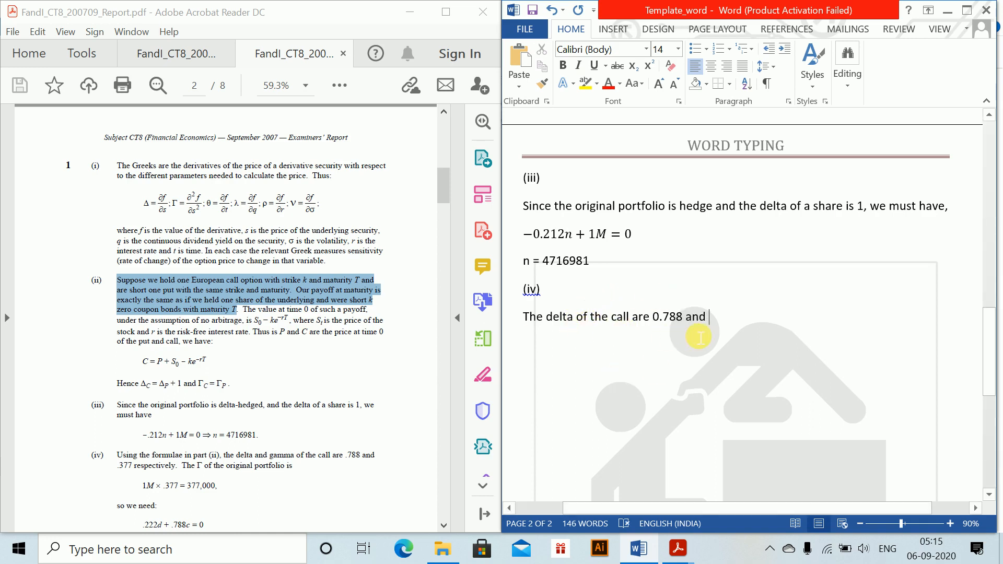
pyautogui.write('the ga,')
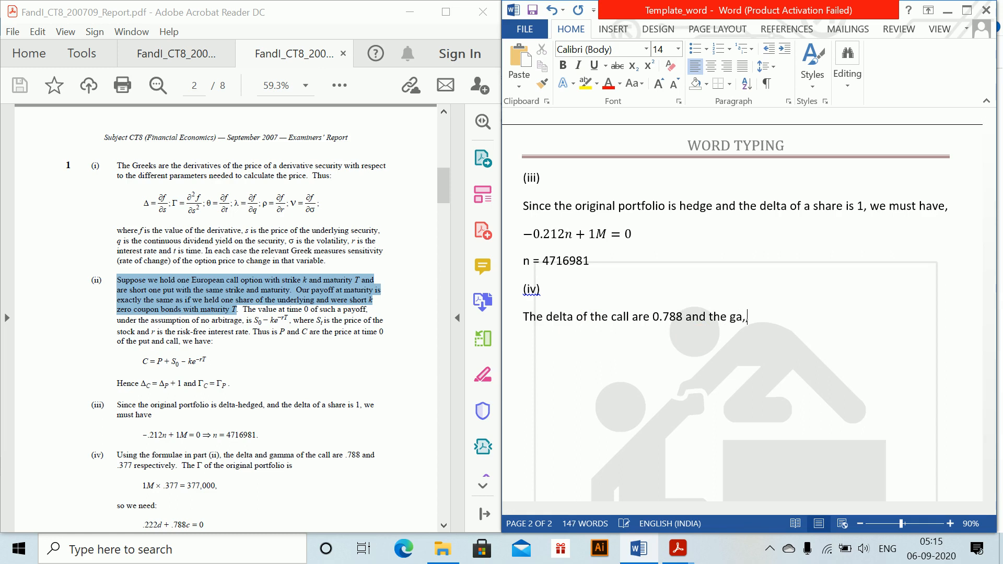
pyautogui.press('BackSpace')
pyautogui.press('BackSpace')
pyautogui.press('BackSpace')
pyautogui.write('amma of the call')
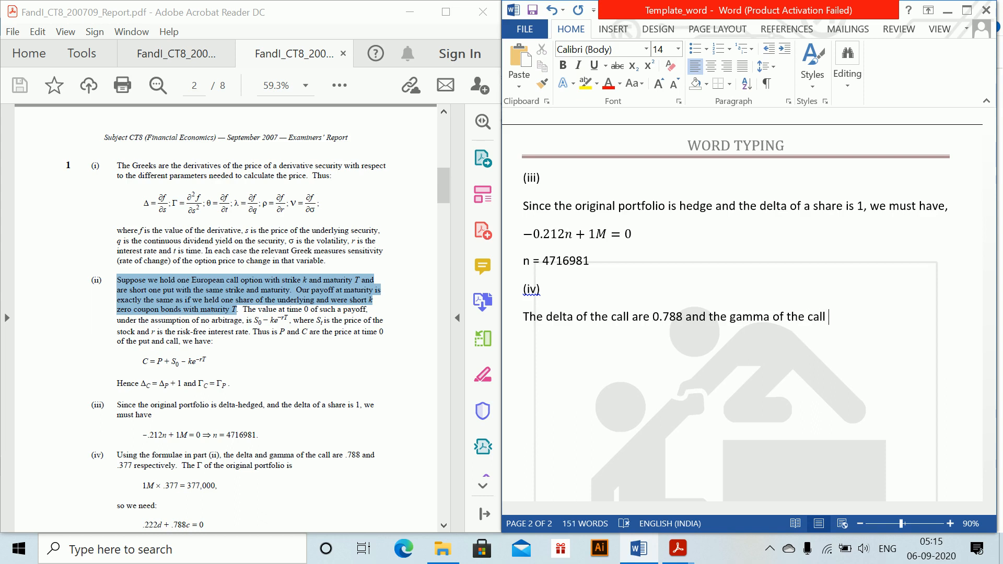
pyautogui.write(' is 0.')
pyautogui.write('37')
# Step: On a new line below the delta and gamma sentence, write "The Γ of the original portfolio:" with Γ as an inline equation symbol
pyautogui.write('The')
pyautogui.hotkey('alt', '=')
pyautogui.write('\\Gamm')
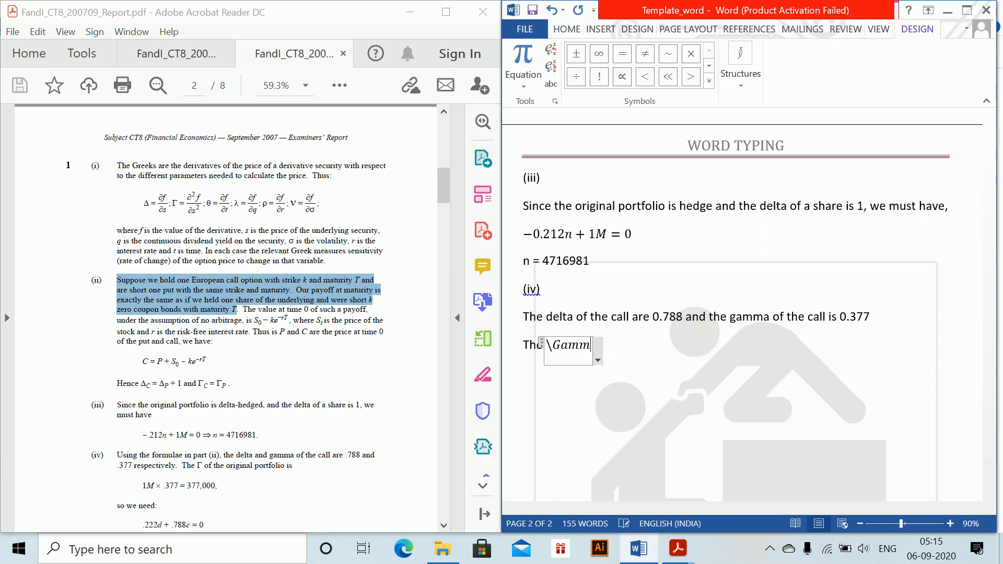
pyautogui.write('a')
pyautogui.press('Right')
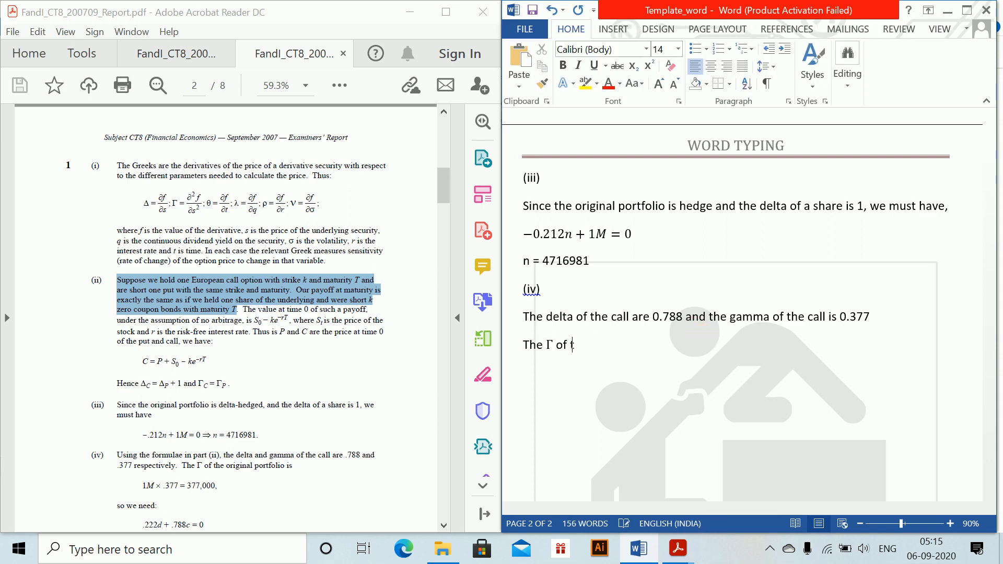
pyautogui.write('of the original portfolio')
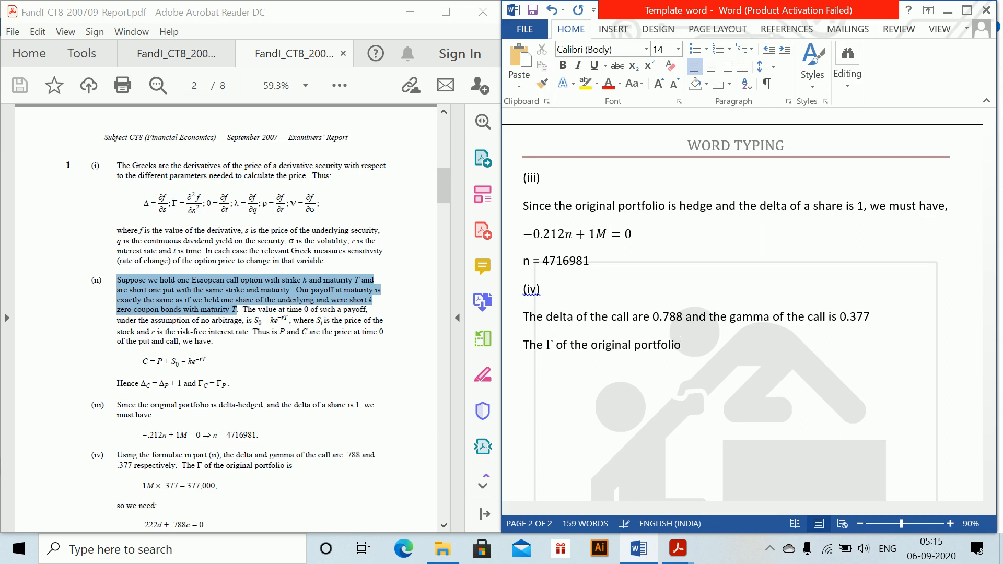
pyautogui.write(':')
# Step: Insert the equation 1M ∗ 0.377 = 377000 on the line below "The Γ of the original portfolio:"
pyautogui.press('Return')
pyautogui.hotkey('alt', '=')
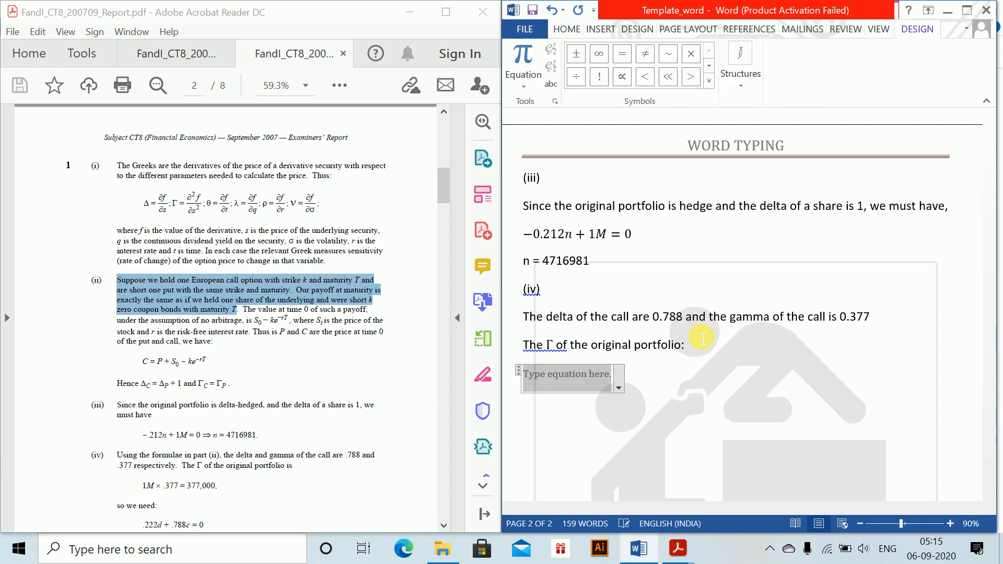
pyautogui.write('1M ')
pyautogui.write('* 0.3')
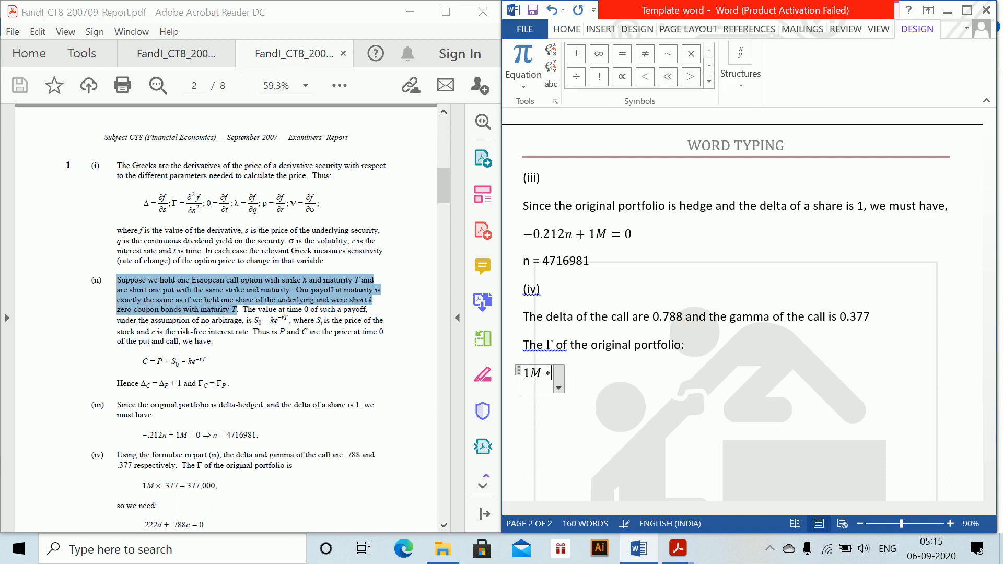
pyautogui.write('77')
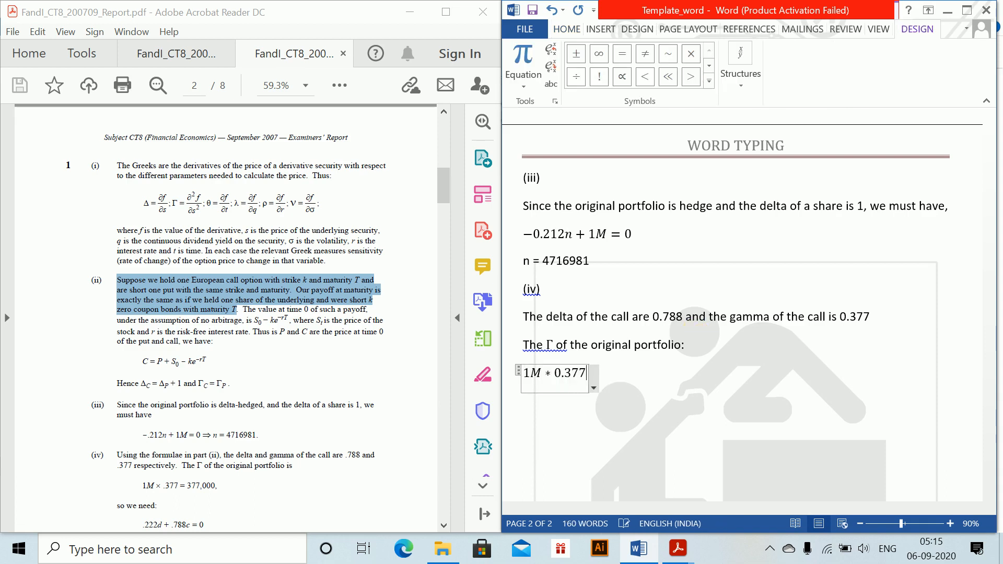
pyautogui.write(' = 3')
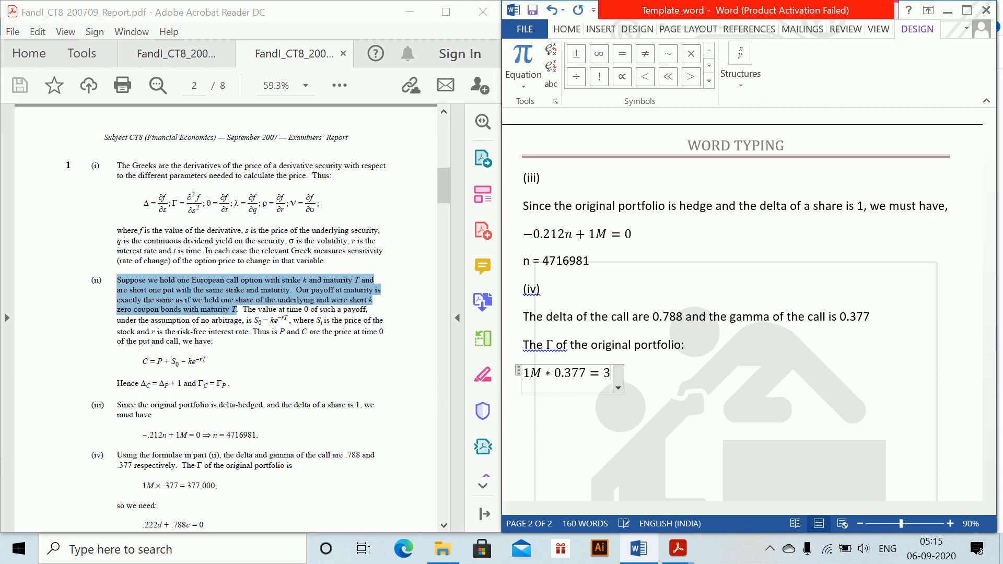
pyautogui.write('77000')
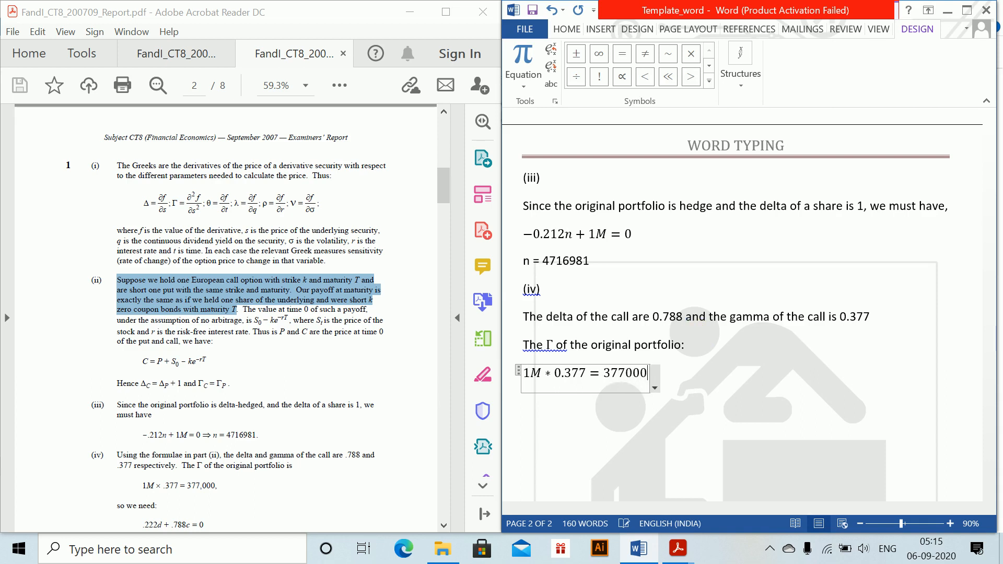
pyautogui.press('Right')
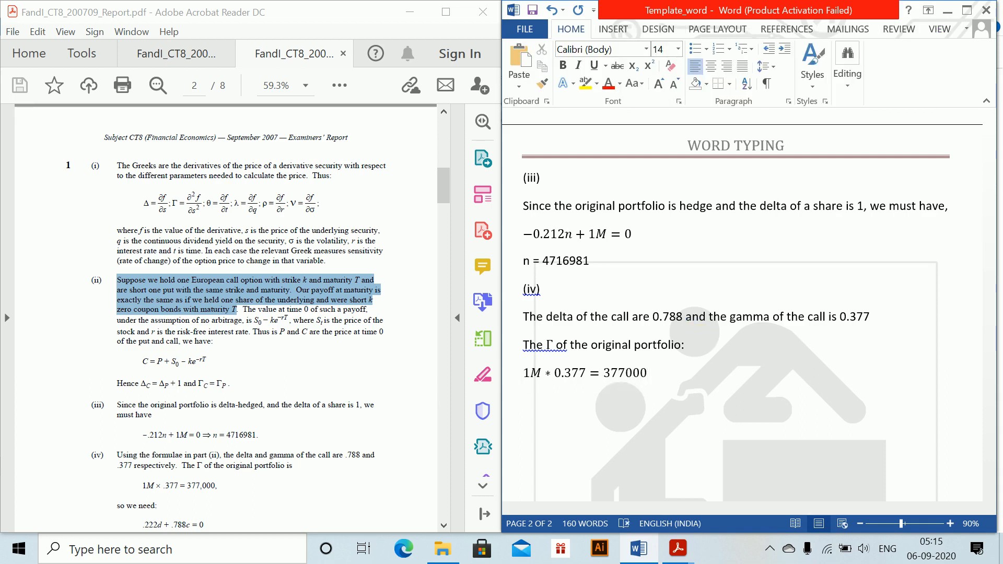
# Step: Write "Hence" below the portfolio gamma equation and insert the equation 0.222d + 0.788c = 0 from the examiners' report beneath it
pyautogui.write('Hence')
pyautogui.click(395, 362)
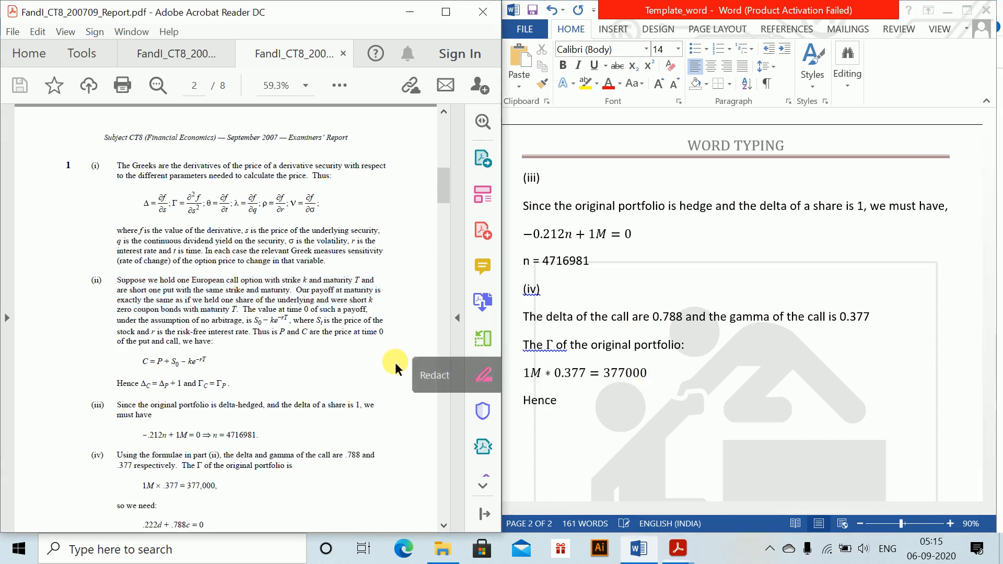
pyautogui.scroll(-1, 395, 362)
pyautogui.scroll(-4, 395, 362)
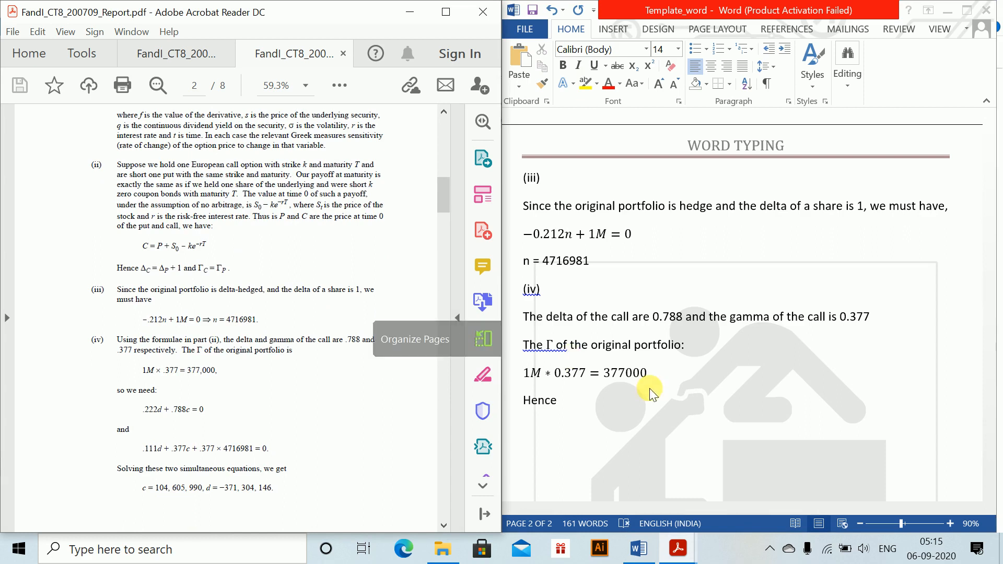
pyautogui.click(552, 428)
pyautogui.hotkey('alt', '=')
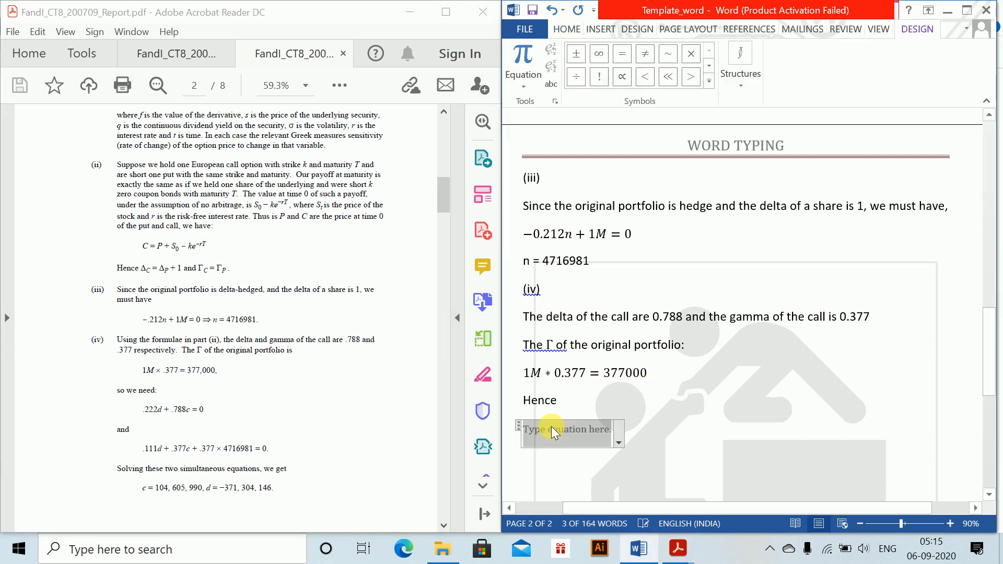
pyautogui.write('0.2')
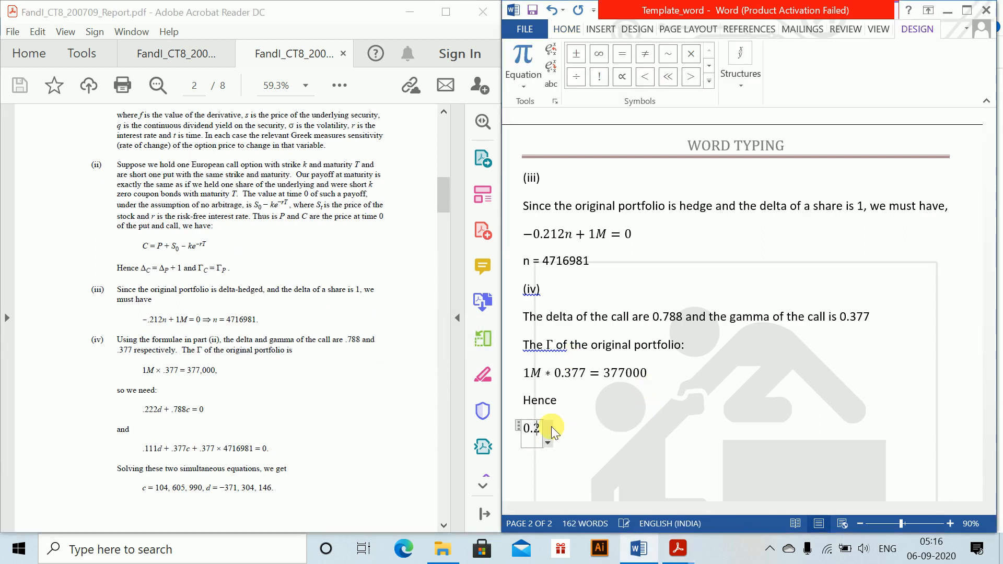
pyautogui.write('22d +')
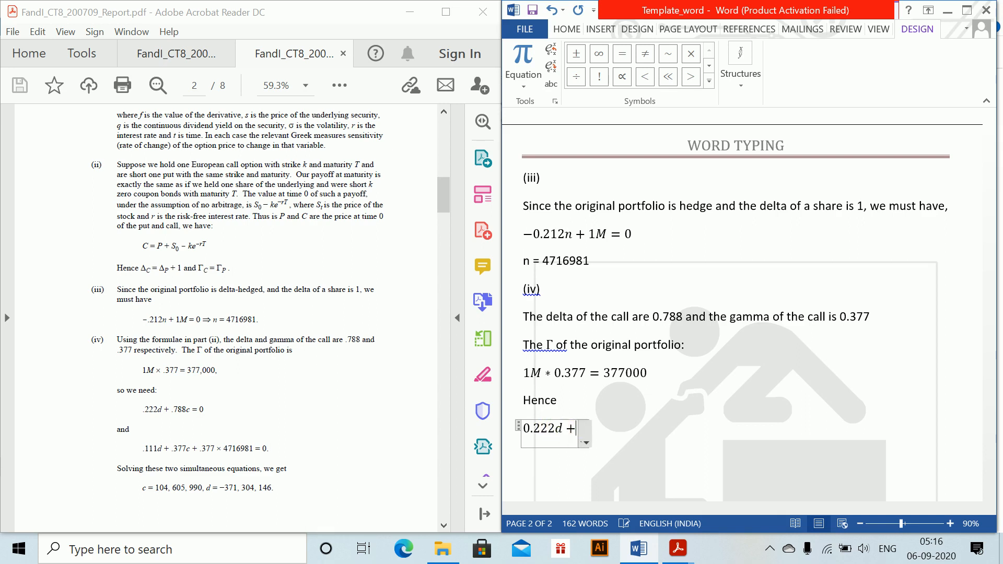
pyautogui.write(' 0.788')
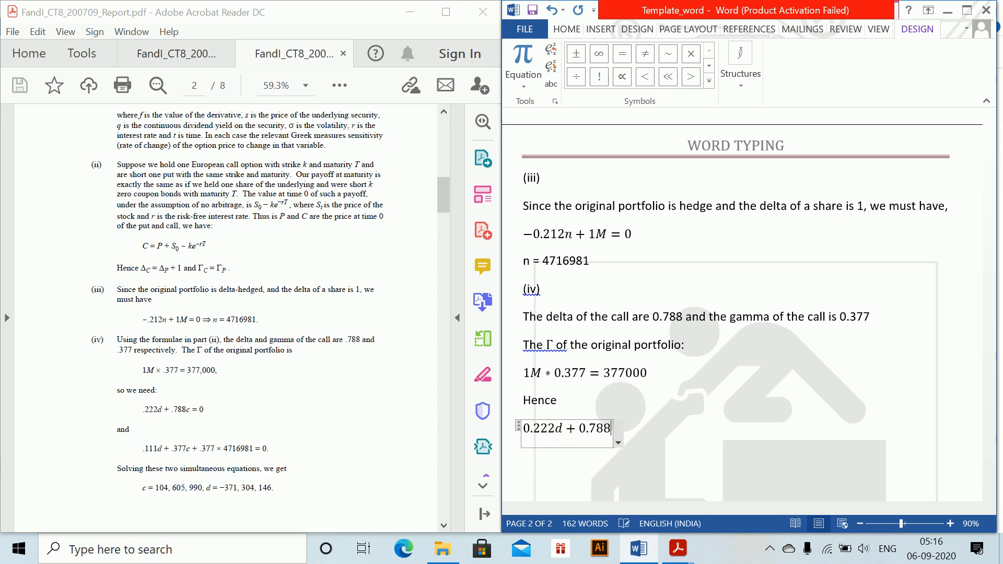
pyautogui.write('c = 0')
pyautogui.click(558, 434)
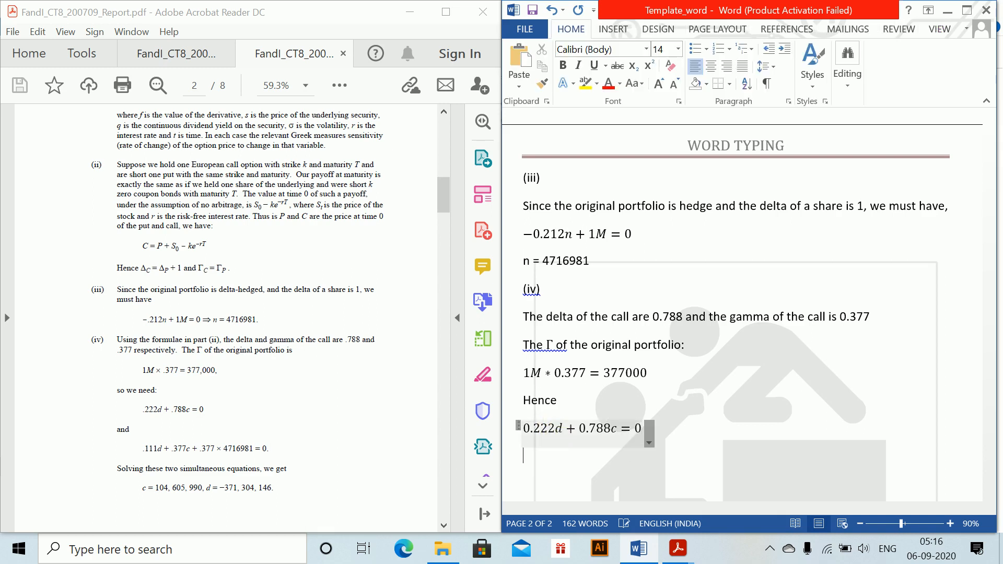
# Step: Write "and" on the line below, and begin the second equation under it with .111d + 0.377c ∗ 0
pyautogui.write('and')
pyautogui.hotkey('alt', '=')
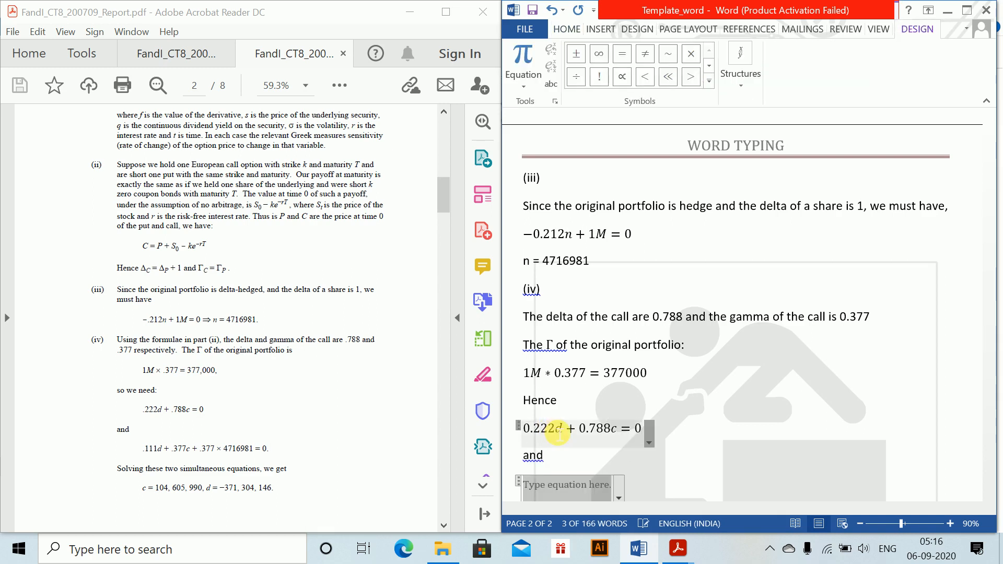
pyautogui.write('.111d')
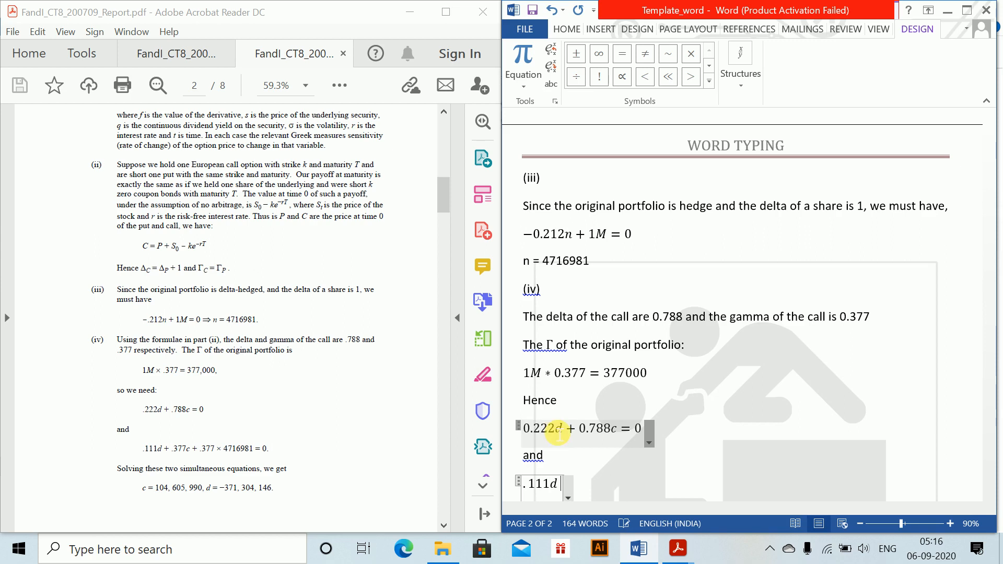
pyautogui.write(' + 0.')
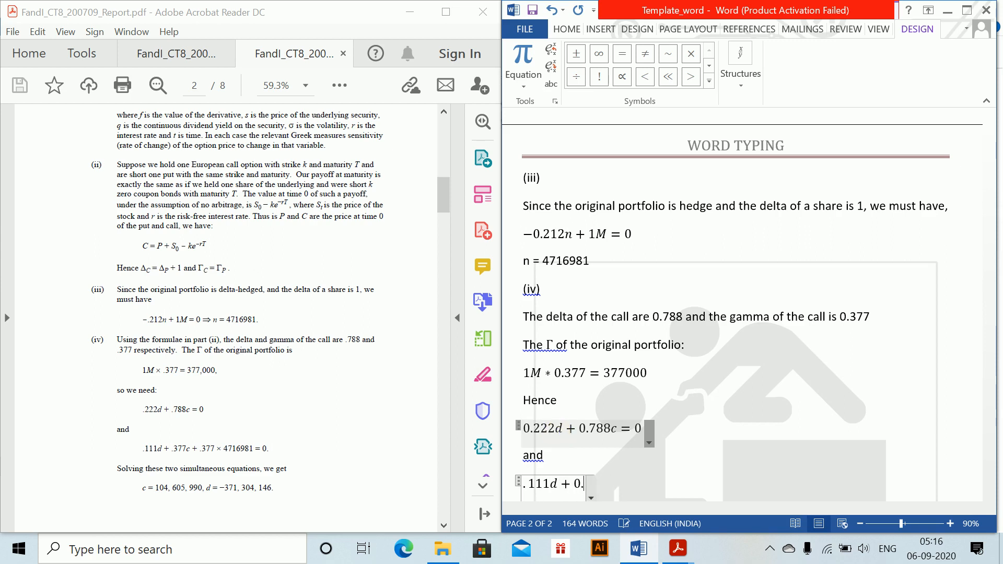
pyautogui.write('377c * ')
pyautogui.write('0.')
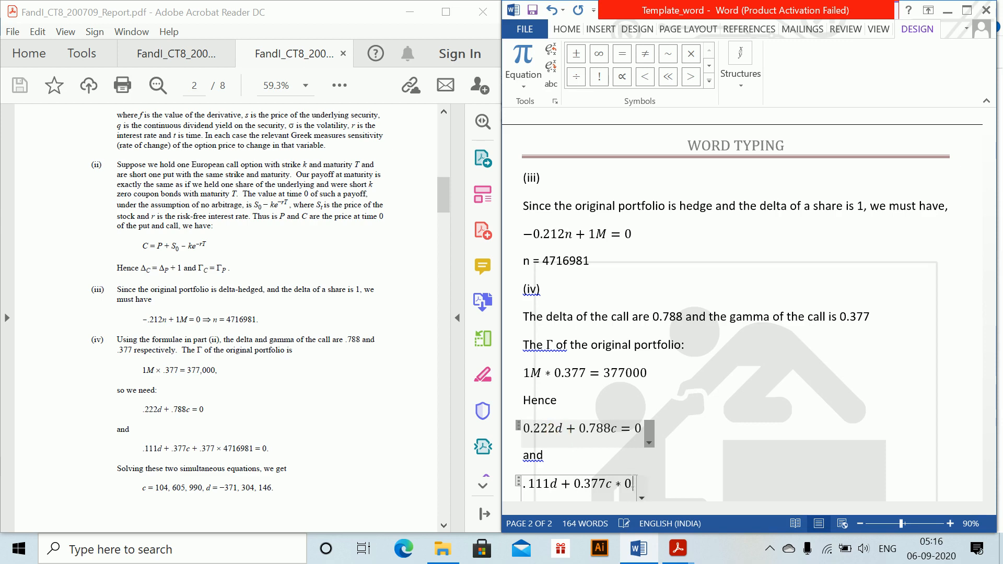